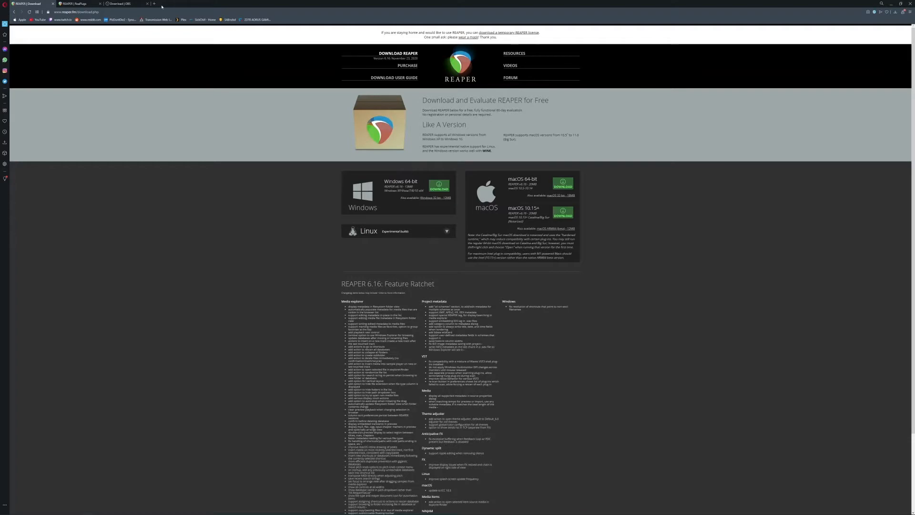
# - Look over the OBS Studio, REAPER and ReaPlugs VST FX Suite download pages, and minimize the browser
pyautogui.click(110, 4)
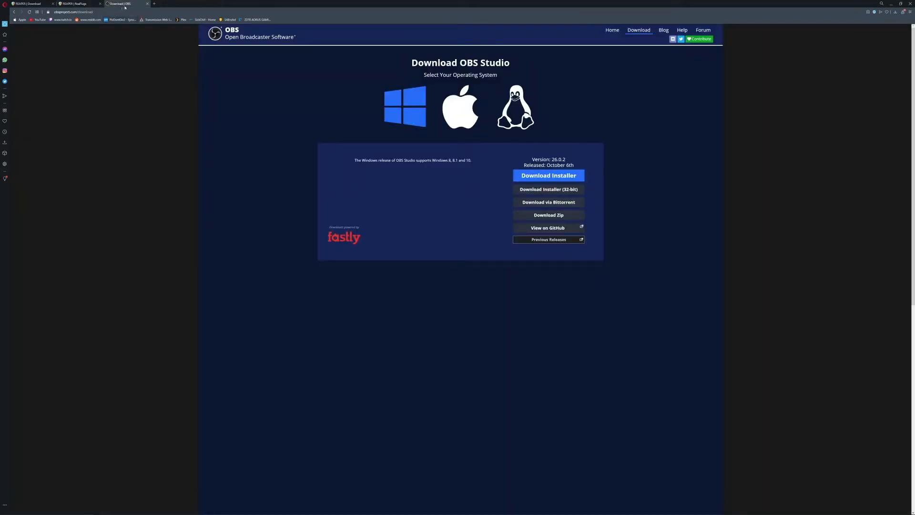
pyautogui.click(35, 3)
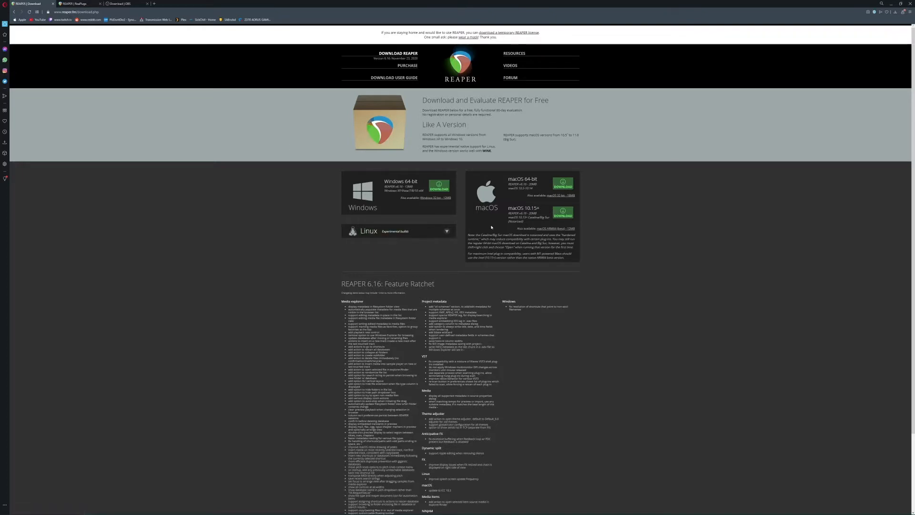
pyautogui.click(75, 3)
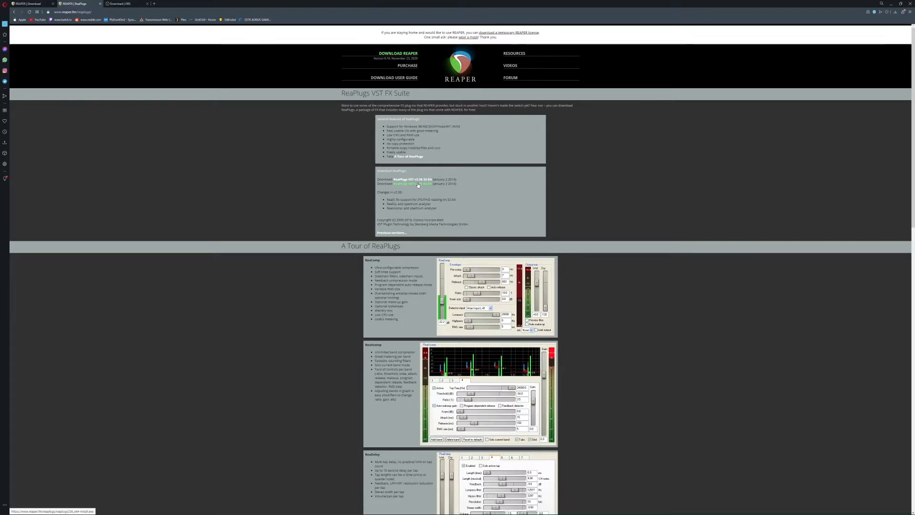
pyautogui.click(890, 3)
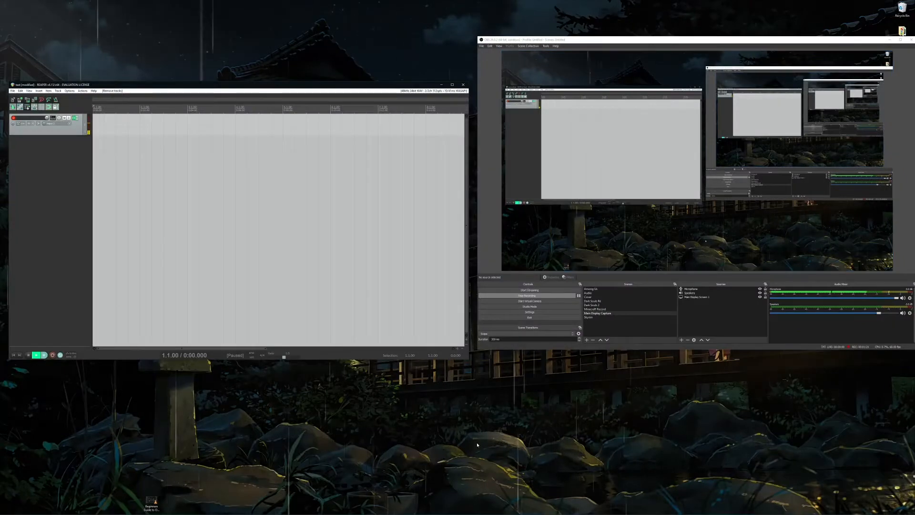
# - Open REAPER's audio device preferences and choose the WASAPI audio system in shared mode
pyautogui.click(517, 424)
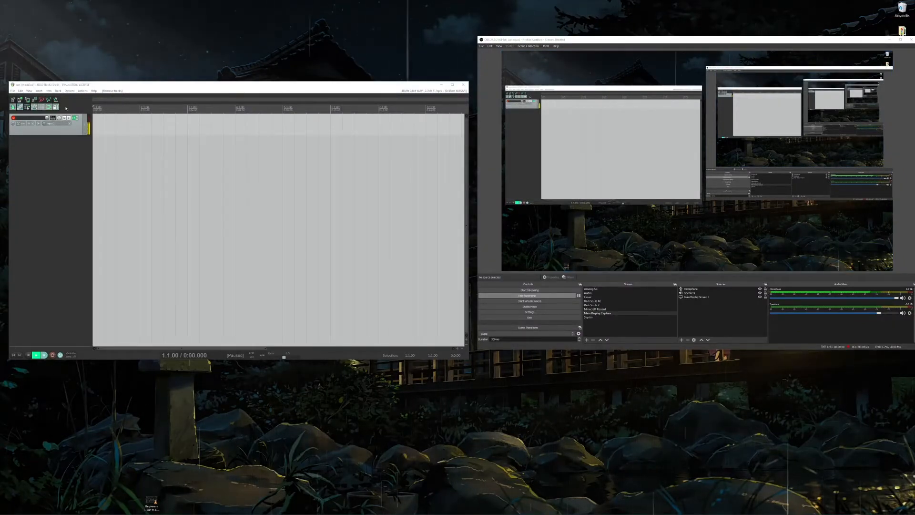
pyautogui.click(69, 91)
pyautogui.click(125, 279)
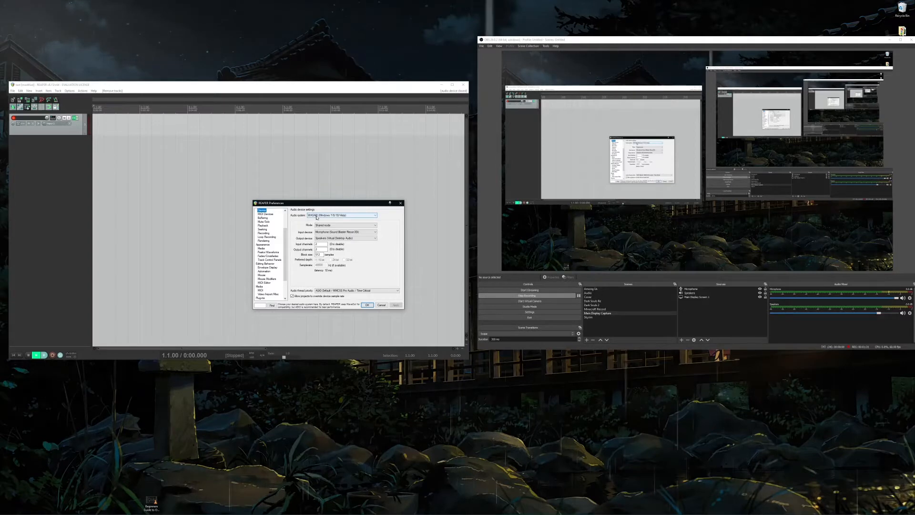
pyautogui.click(316, 216)
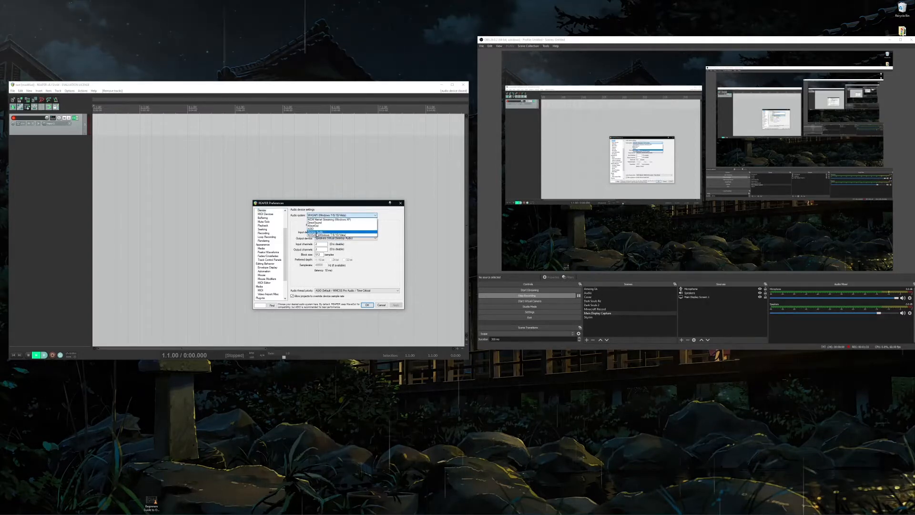
pyautogui.click(318, 235)
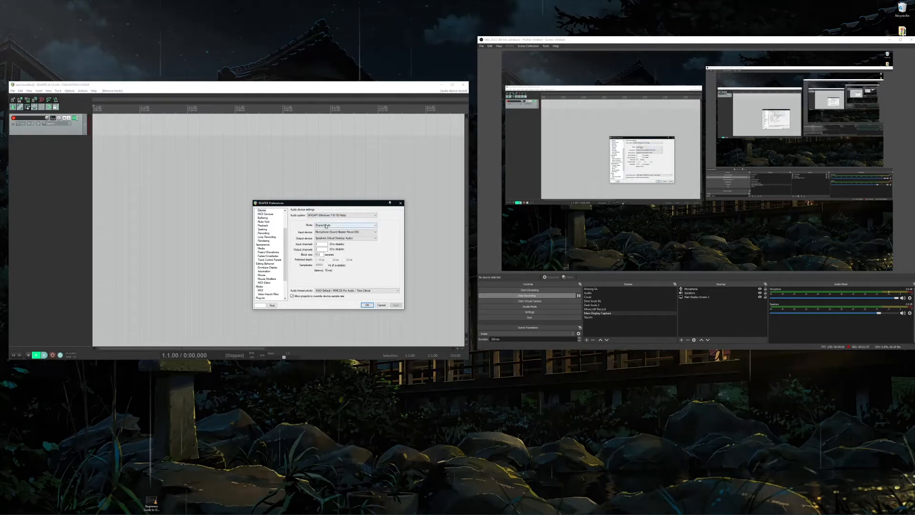
pyautogui.click(326, 226)
pyautogui.click(326, 229)
# - Choose the Sound Blaster microphone as input device and Speakers (Virtual Desktop Audio) as output device, and accept the preferences
pyautogui.click(328, 232)
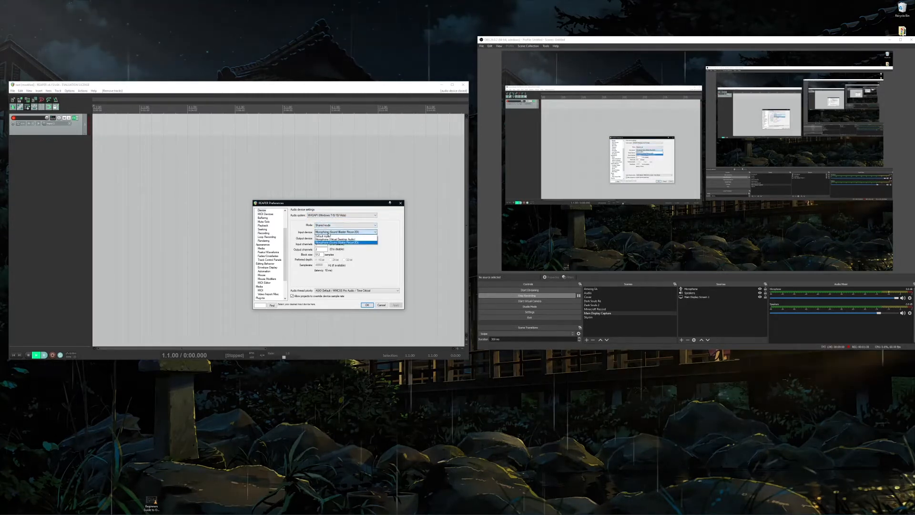
pyautogui.click(328, 233)
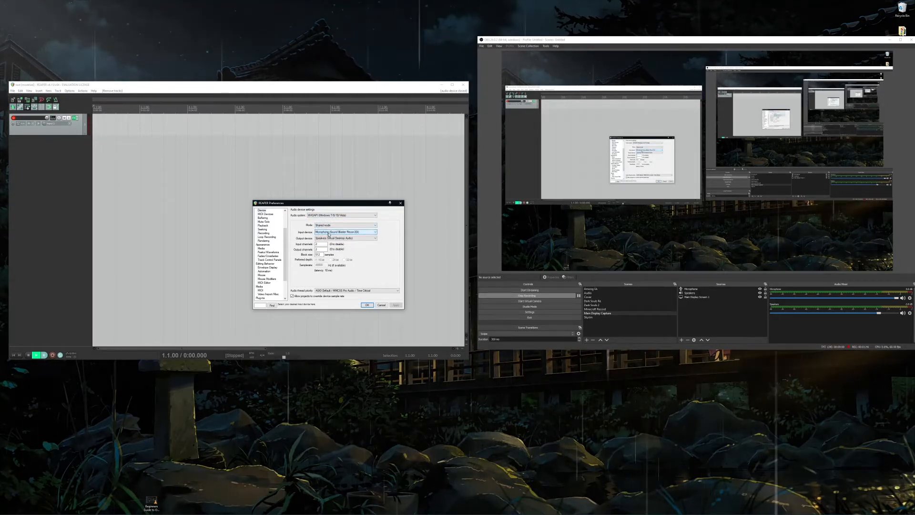
pyautogui.click(330, 238)
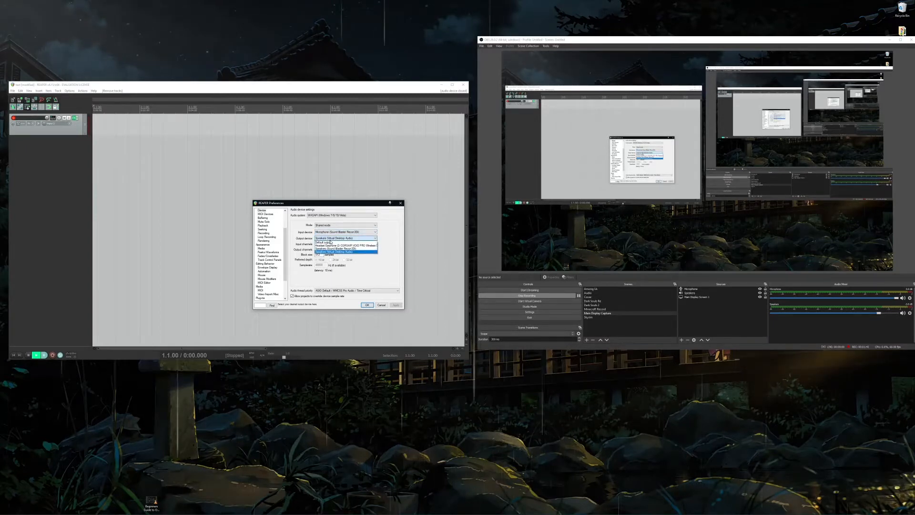
pyautogui.click(332, 239)
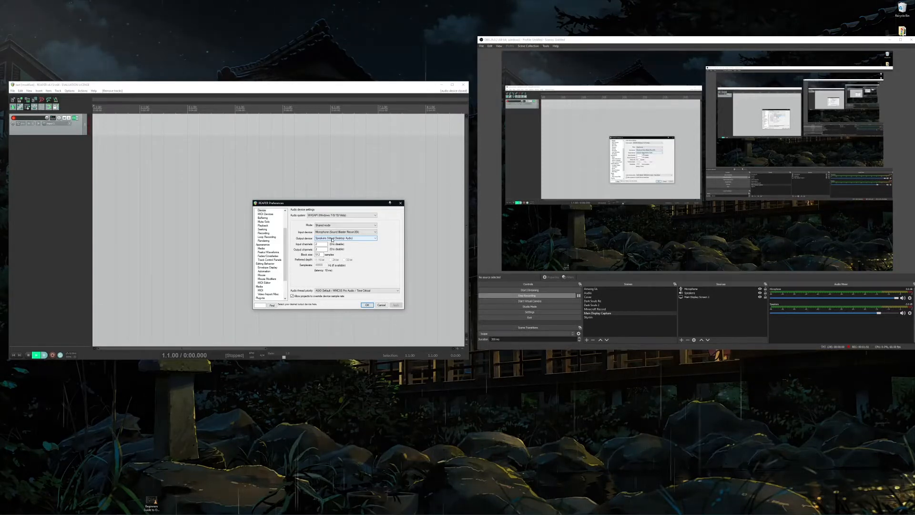
pyautogui.click(332, 240)
pyautogui.click(332, 240)
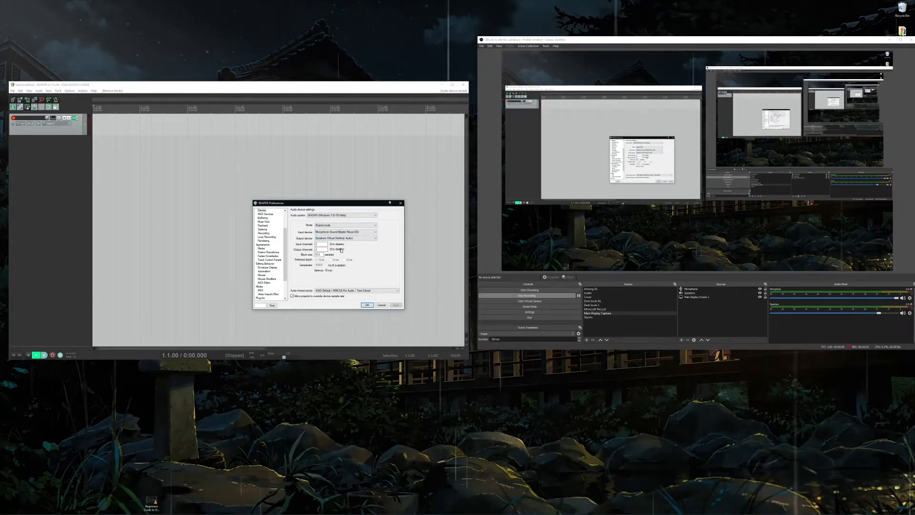
pyautogui.click(366, 306)
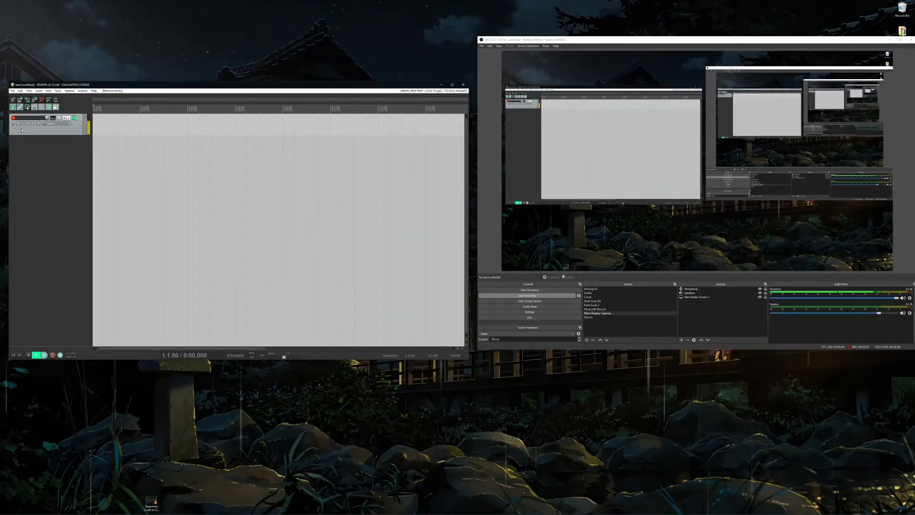
# - Insert a new track below the existing one
pyautogui.rightClick(55, 151)
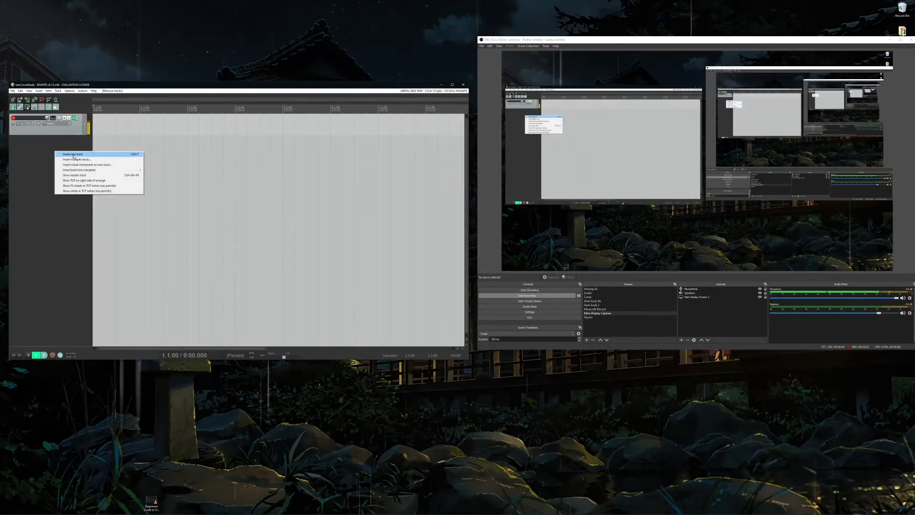
pyautogui.click(44, 145)
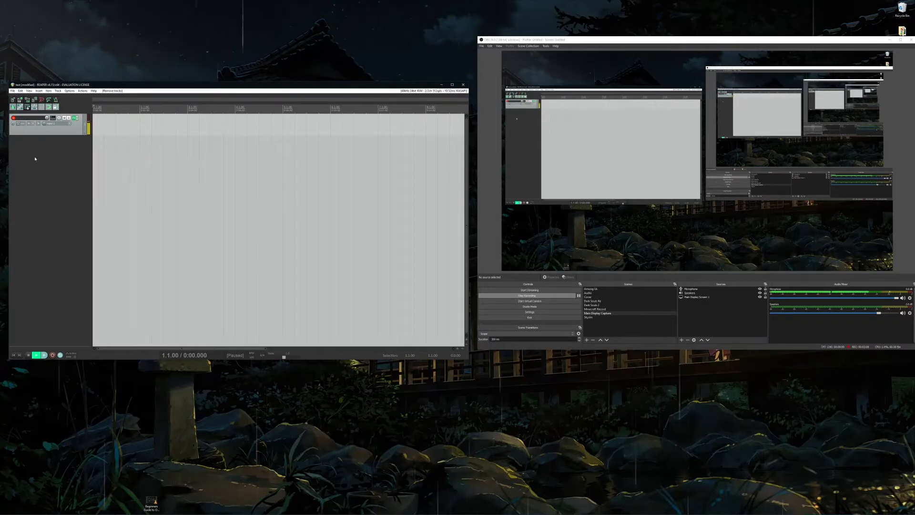
pyautogui.rightClick(39, 161)
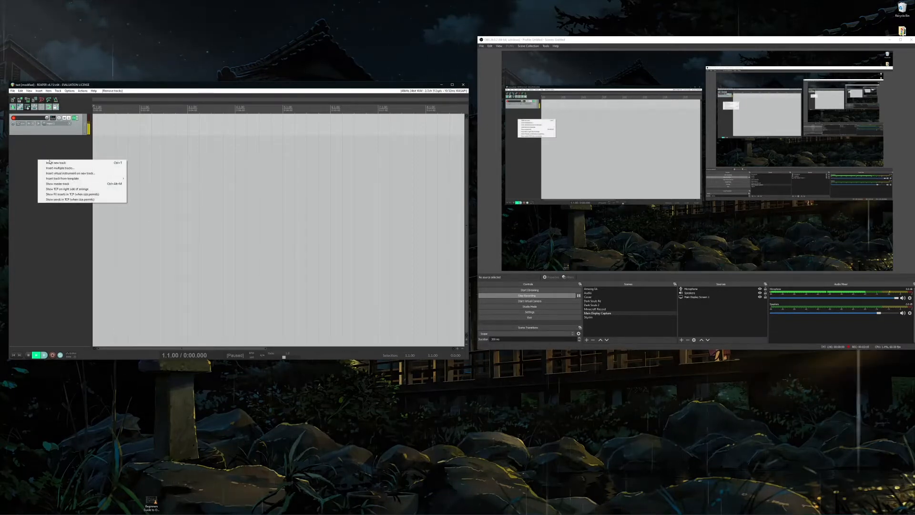
pyautogui.click(54, 164)
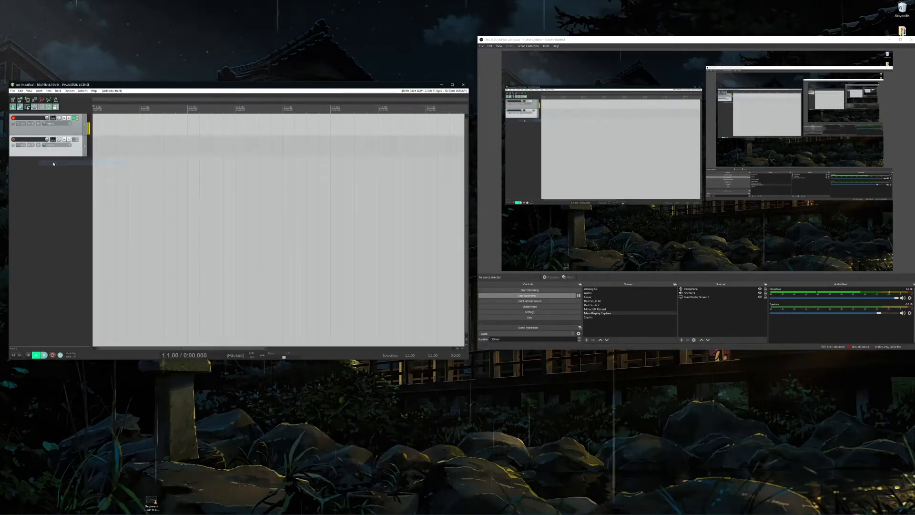
# - Mark ReaComp, ReaEQ, ReaFir, ReaGate and ReaStream for the new track's effects, and cancel without adding them
pyautogui.click(74, 142)
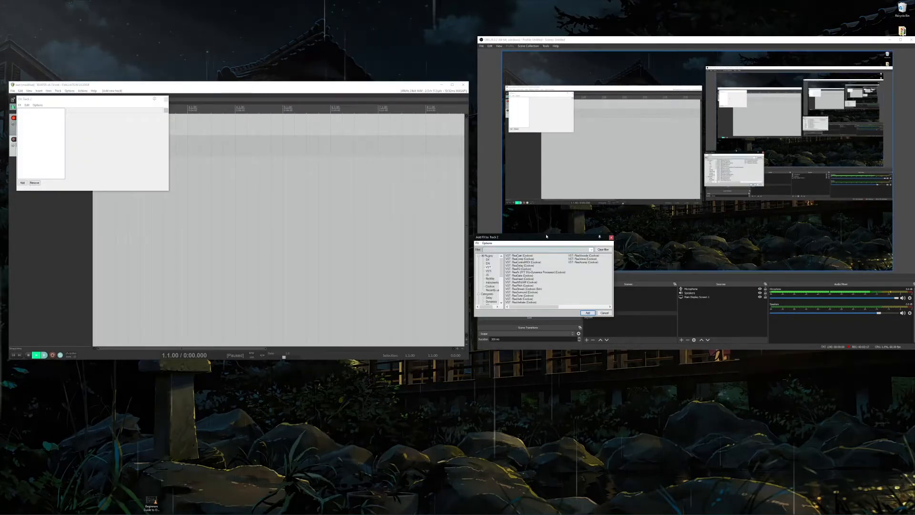
pyautogui.moveTo(534, 239); pyautogui.dragTo(310, 159)
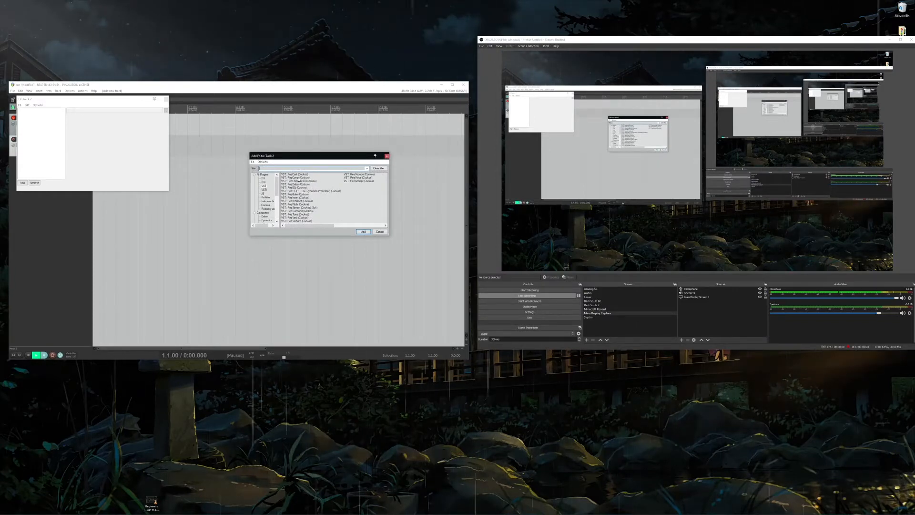
pyautogui.click(297, 177)
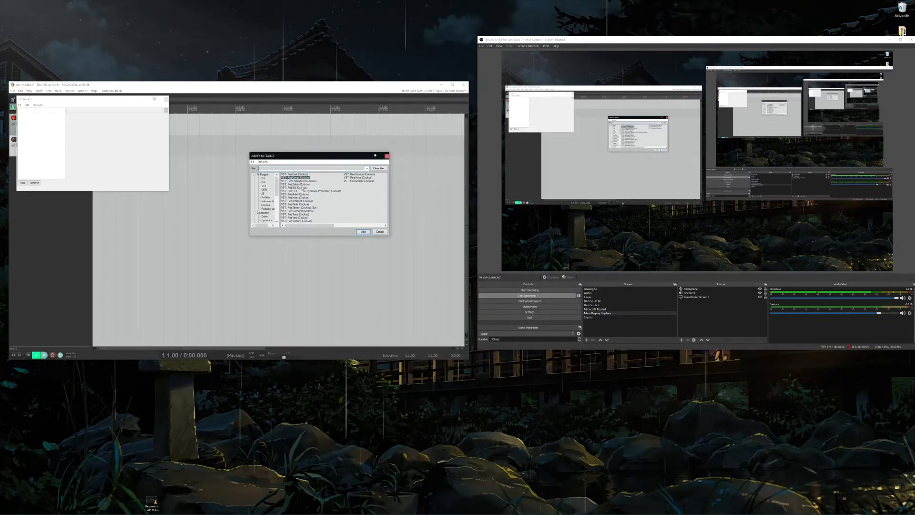
pyautogui.click(301, 188)
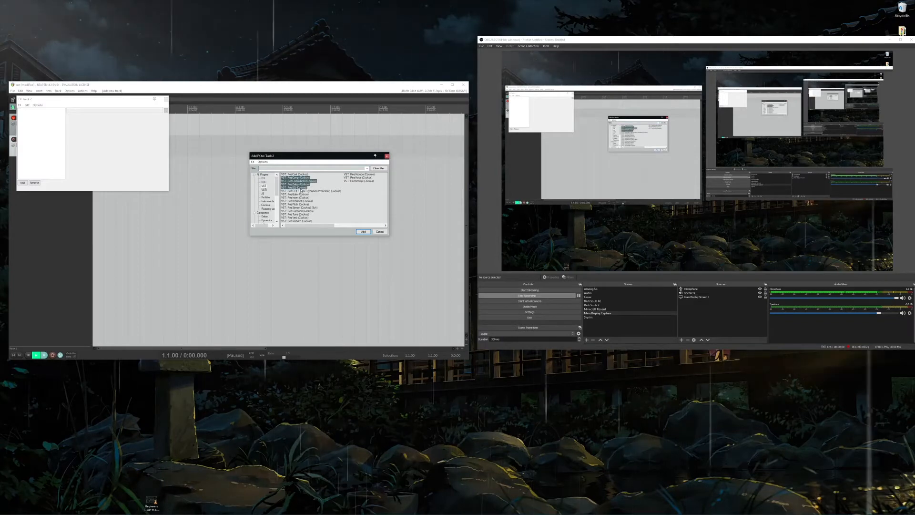
pyautogui.keyDown('ctrl'); pyautogui.click(300, 178); pyautogui.keyUp('ctrl')
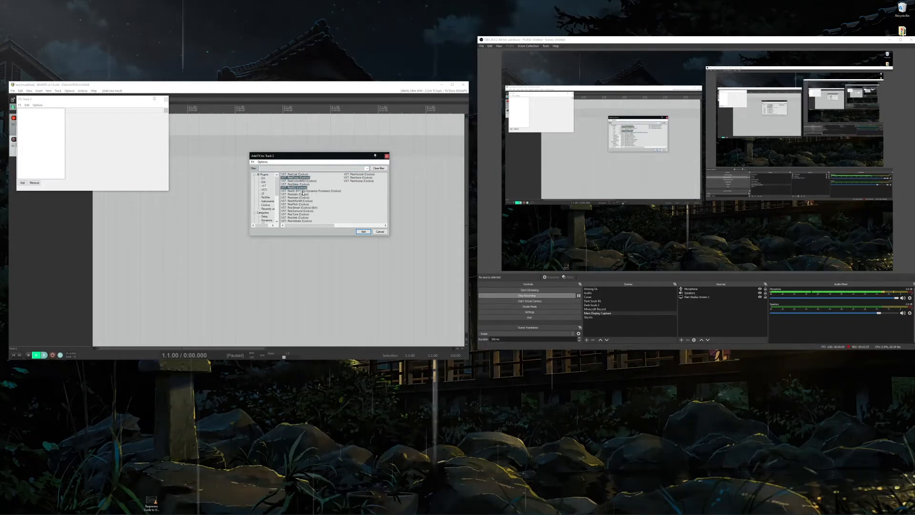
pyautogui.keyDown('ctrl'); pyautogui.click(303, 190); pyautogui.keyUp('ctrl')
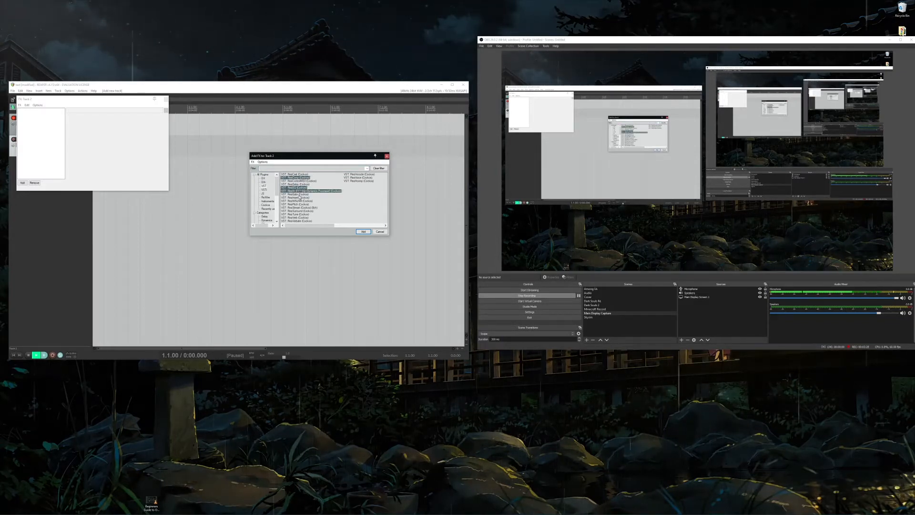
pyautogui.keyDown('ctrl'); pyautogui.click(311, 194); pyautogui.keyUp('ctrl')
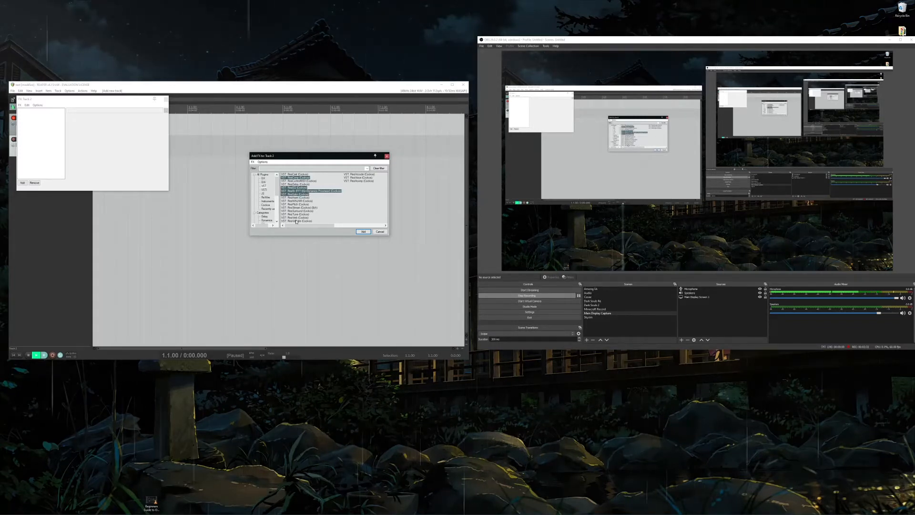
pyautogui.keyDown('ctrl'); pyautogui.click(299, 208); pyautogui.keyUp('ctrl')
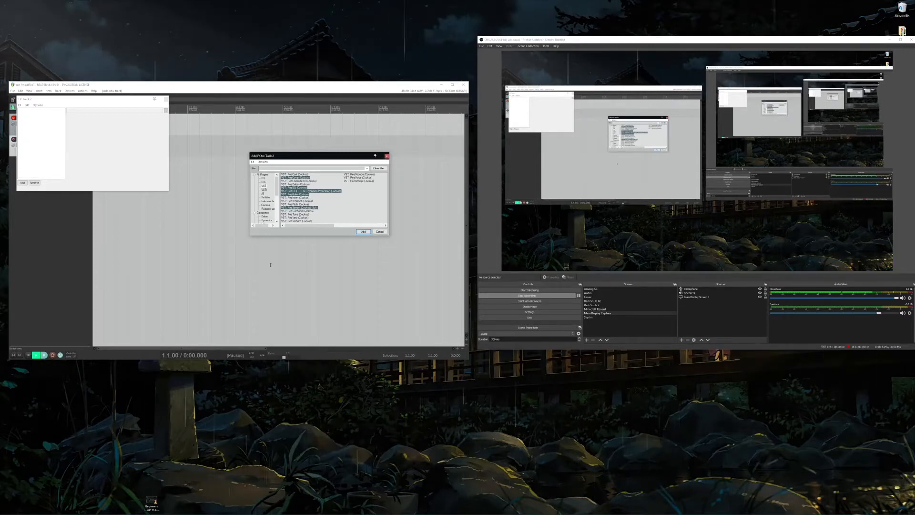
pyautogui.click(382, 233)
pyautogui.click(165, 99)
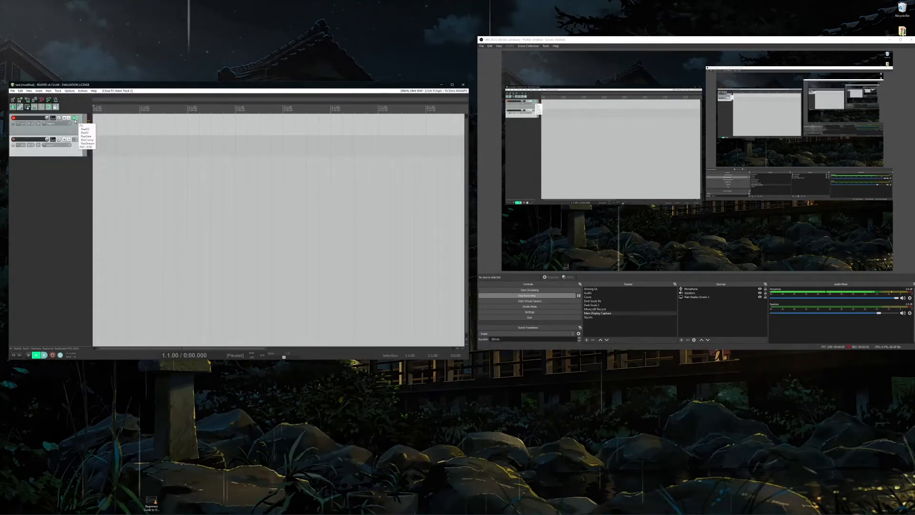
# - Inspect ReaEQ's high-pass, notch and boost bands in the first track's FX chain, and bring up the ReaFir settings
pyautogui.click(75, 118)
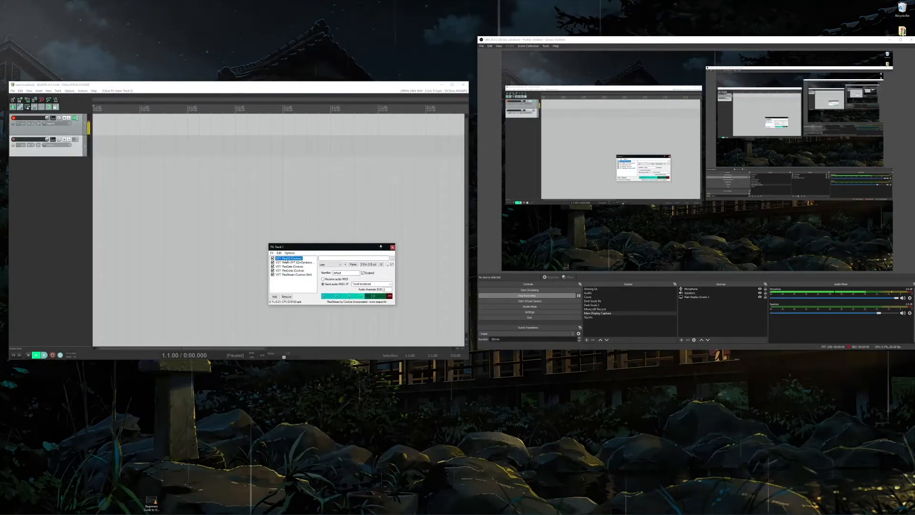
pyautogui.click(286, 258)
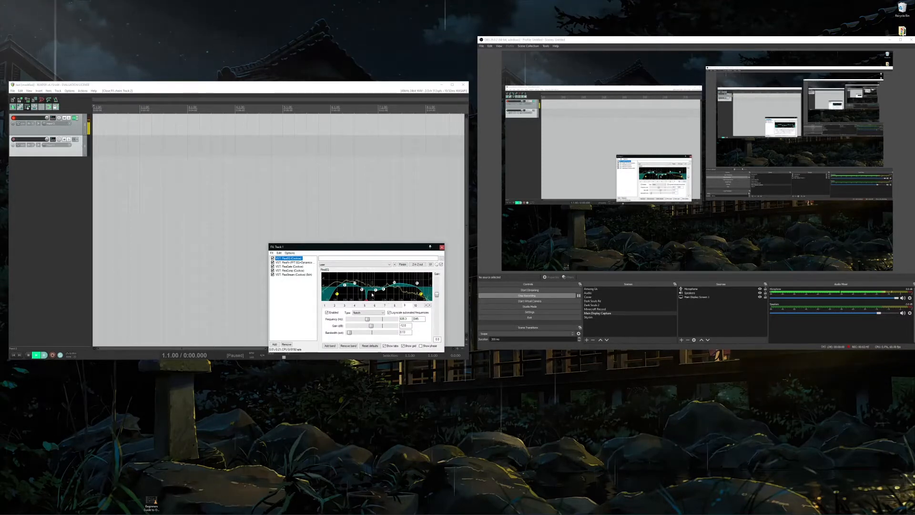
pyautogui.moveTo(367, 302)
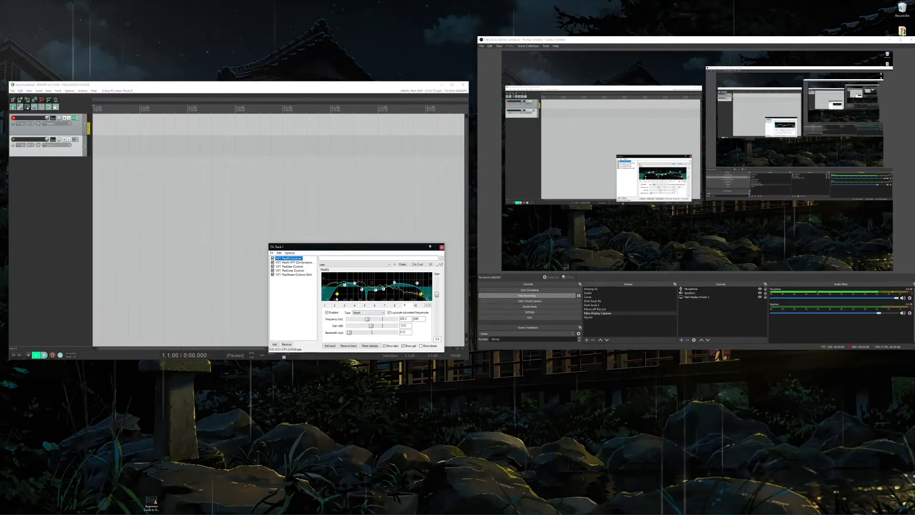
pyautogui.click(326, 305)
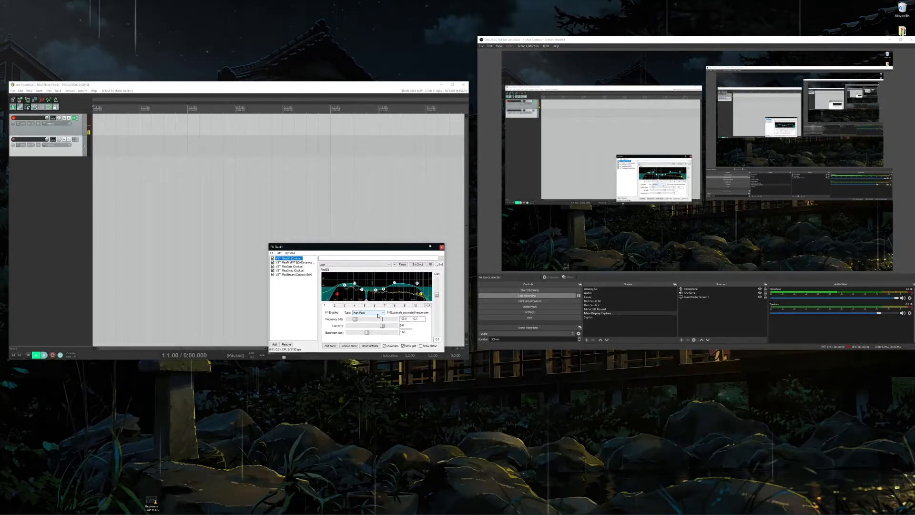
pyautogui.moveTo(338, 295)
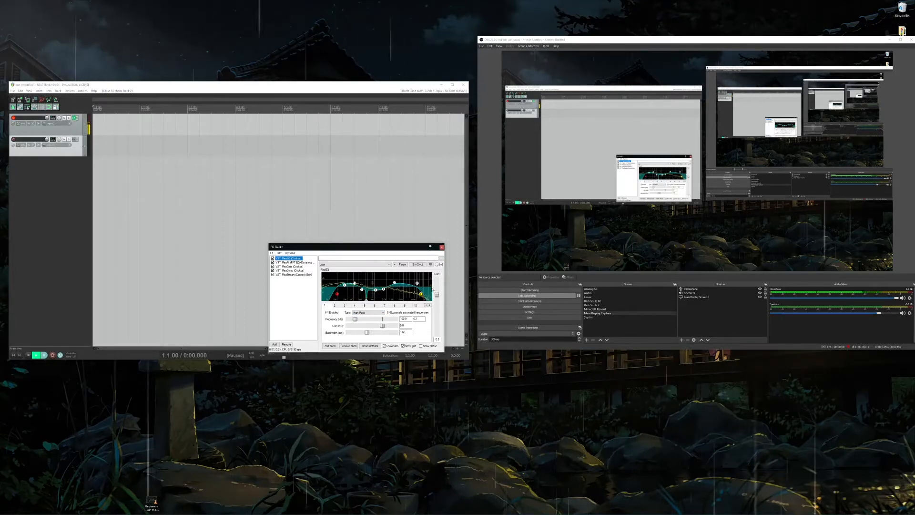
pyautogui.click(366, 301)
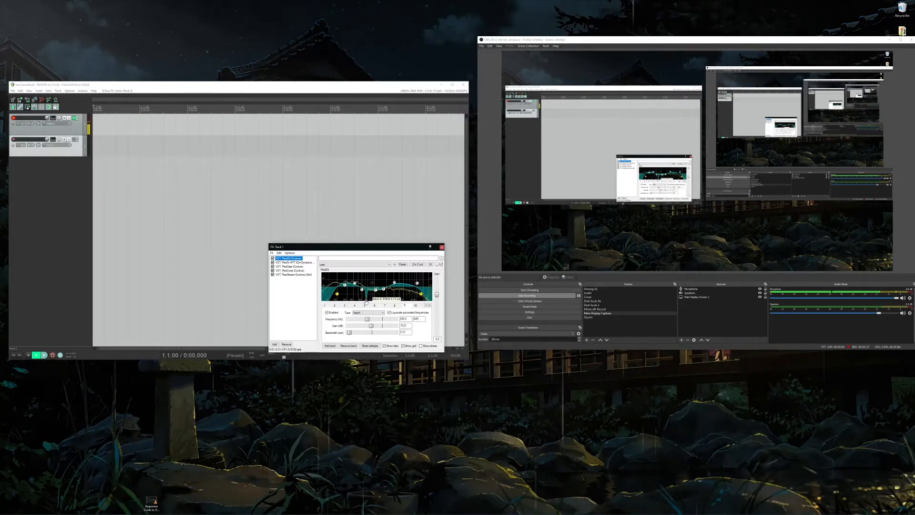
pyautogui.click(356, 283)
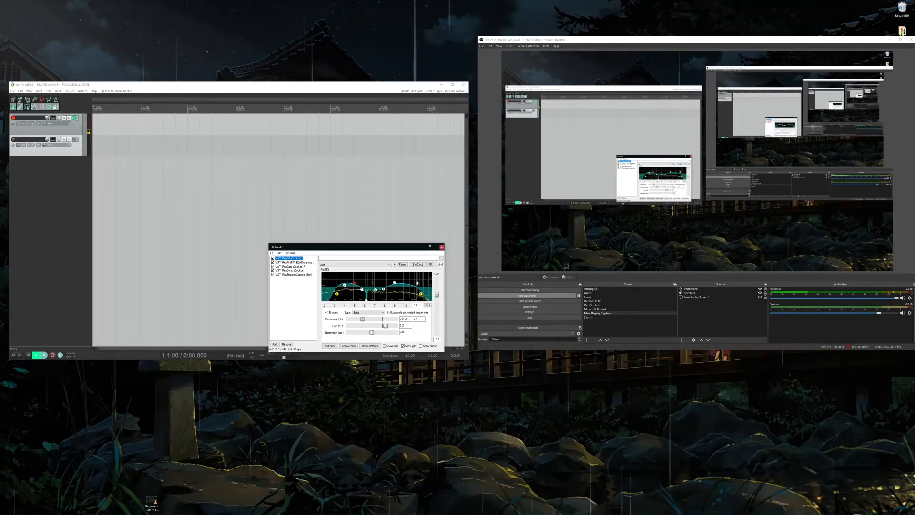
pyautogui.click(302, 262)
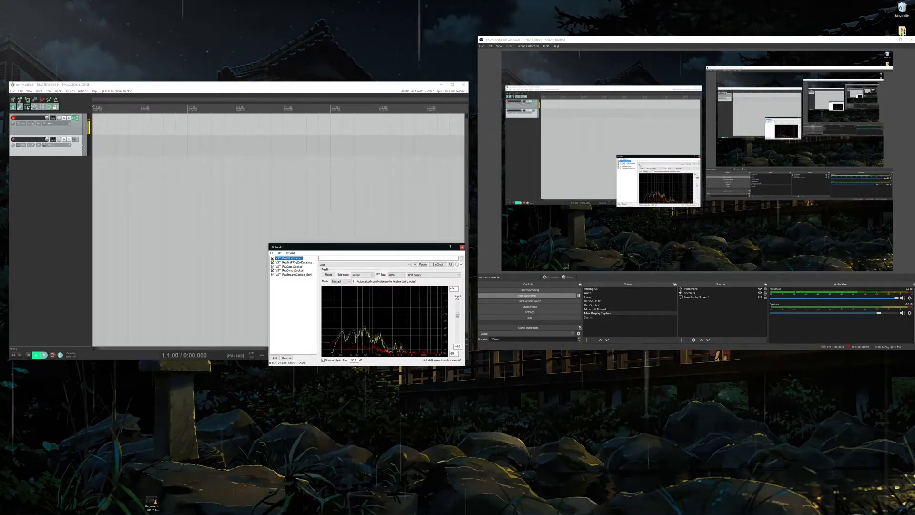
# - Check ReaEQ's preset saving options and load the user preset from its preset list
pyautogui.click(394, 264)
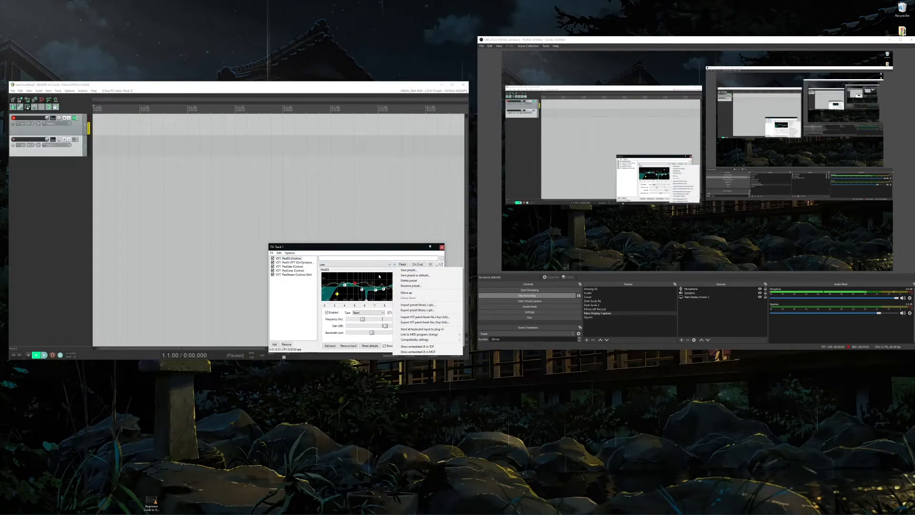
pyautogui.click(379, 273)
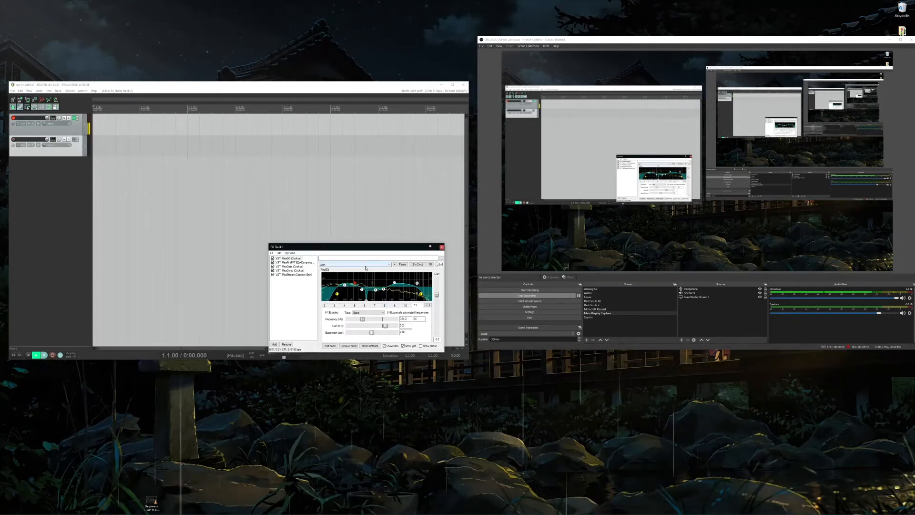
pyautogui.click(395, 265)
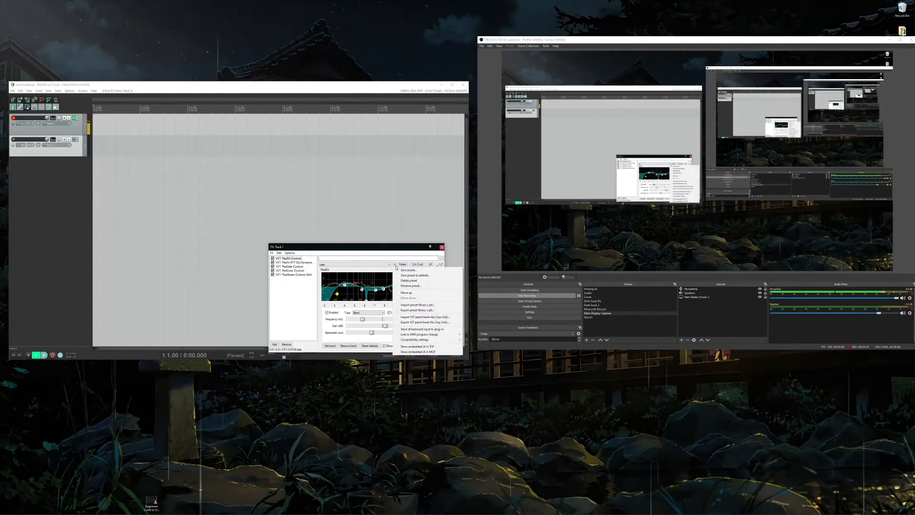
pyautogui.click(378, 270)
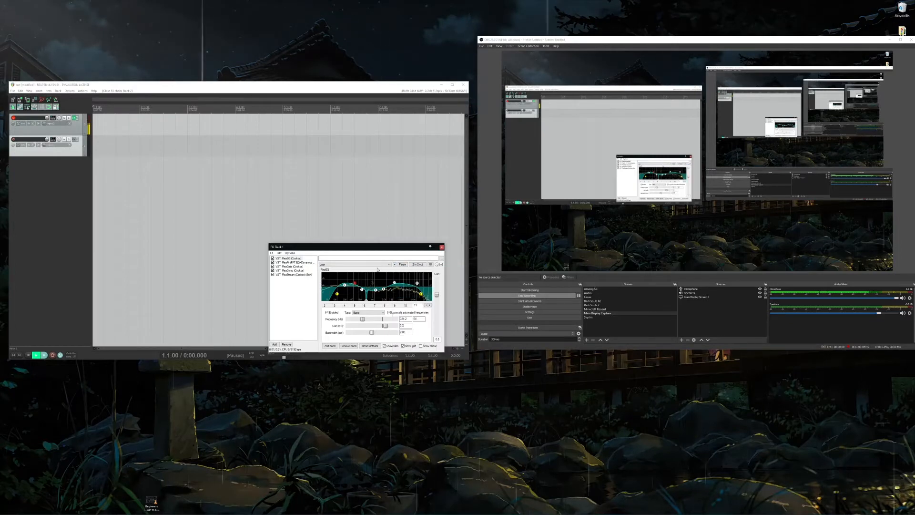
pyautogui.click(322, 264)
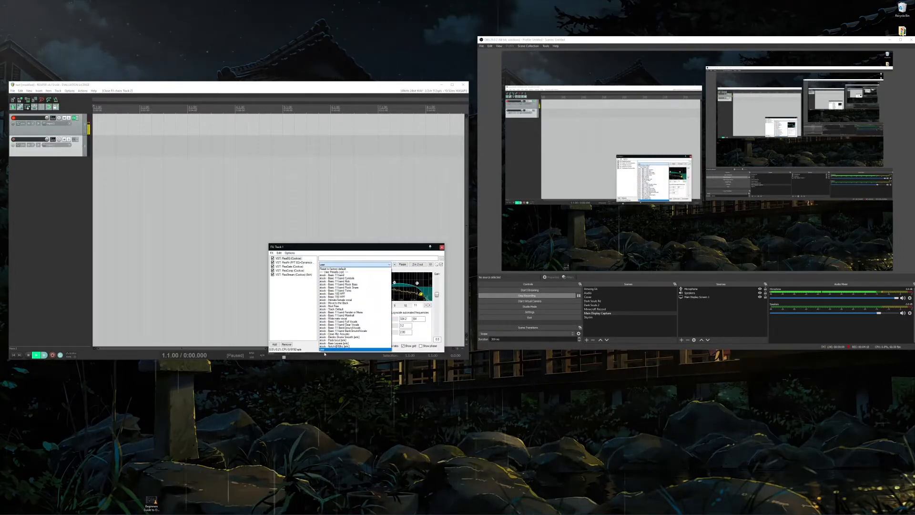
pyautogui.click(326, 350)
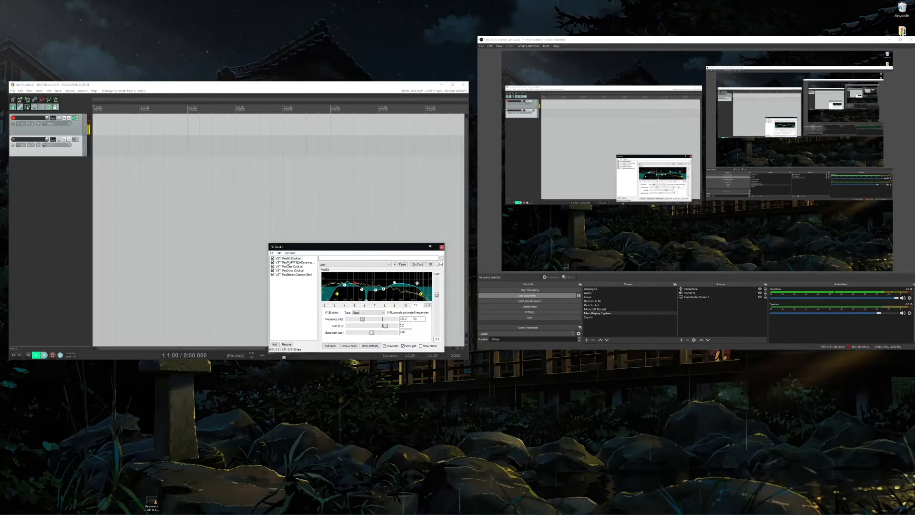
# - Inspect ReaFir's edit mode, FFT size and mode options, and bring up the ReaGate settings in the same FX chain
pyautogui.click(288, 263)
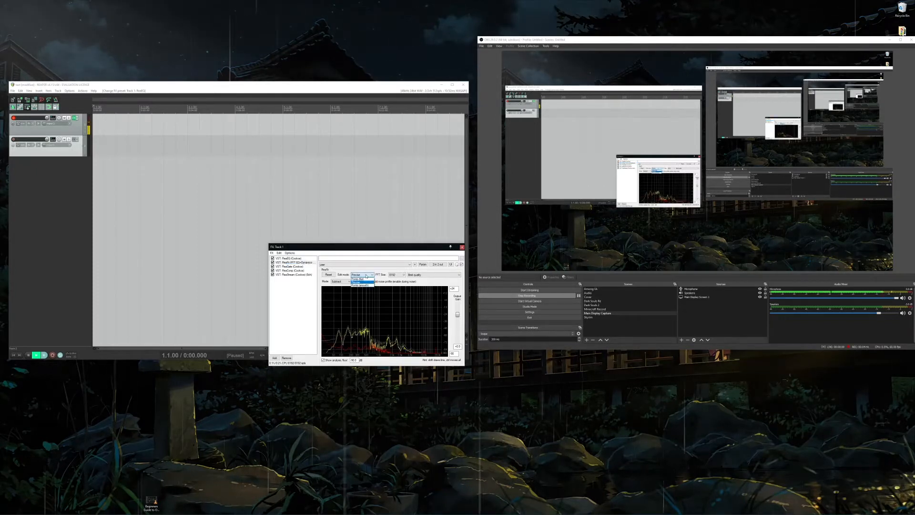
pyautogui.click(401, 275)
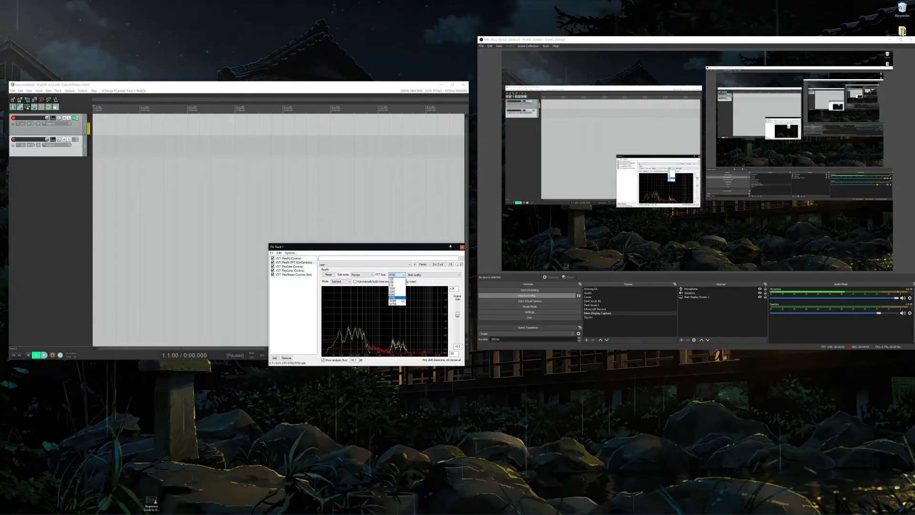
pyautogui.click(406, 275)
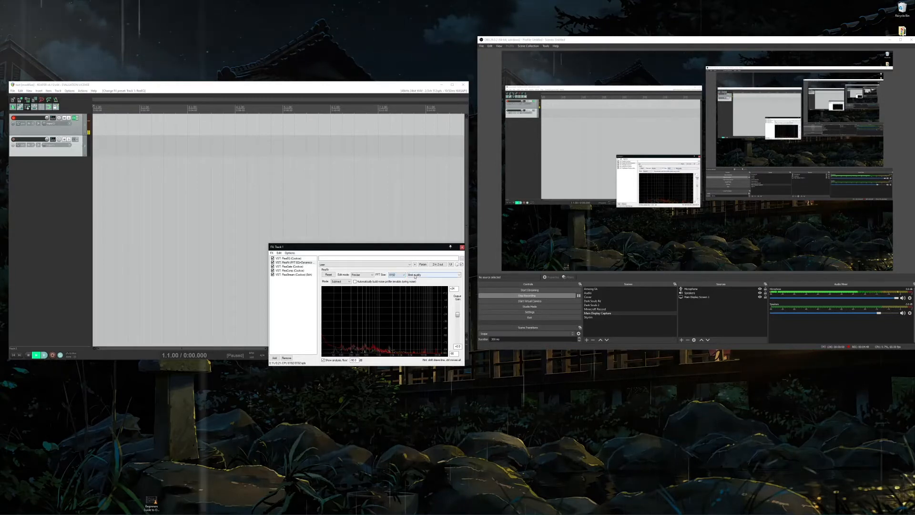
pyautogui.click(340, 283)
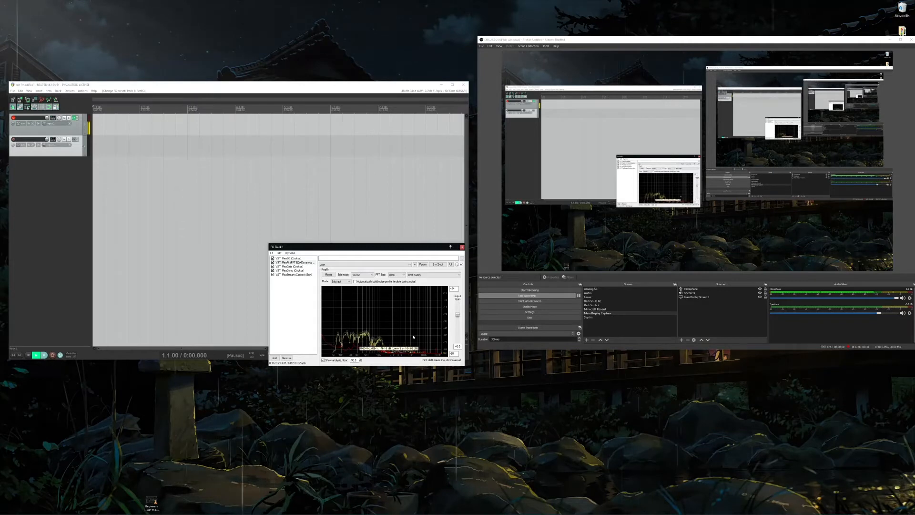
pyautogui.click(293, 267)
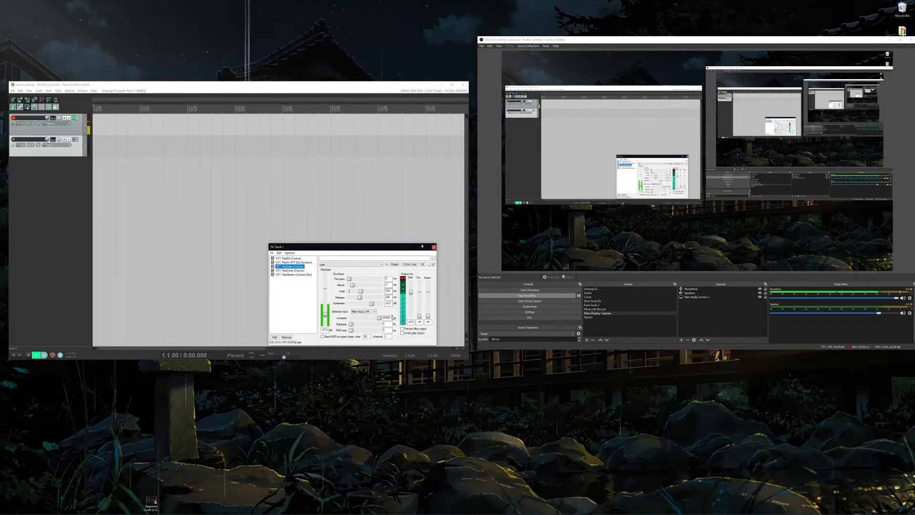
# - Examine ReaComp's ratio setting and reapply the user preset from its preset list
pyautogui.click(289, 270)
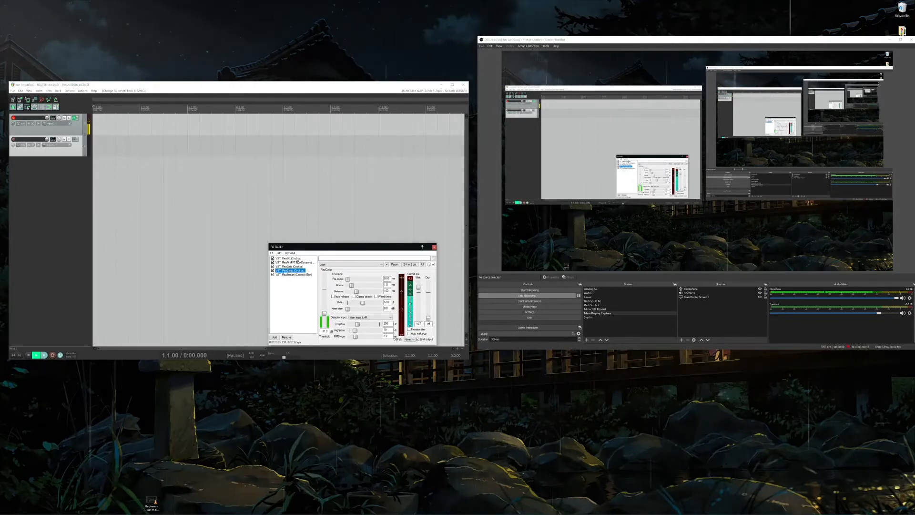
pyautogui.click(386, 302)
pyautogui.click(388, 303)
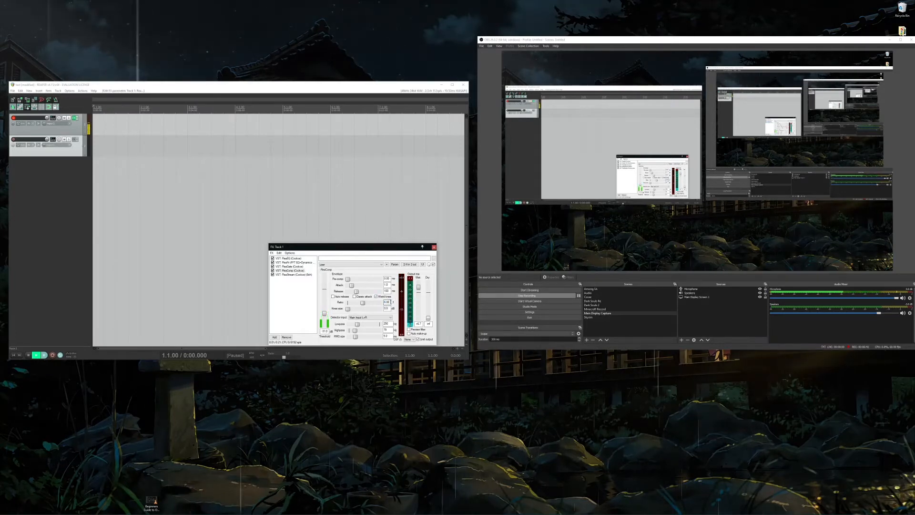
pyautogui.click(378, 298)
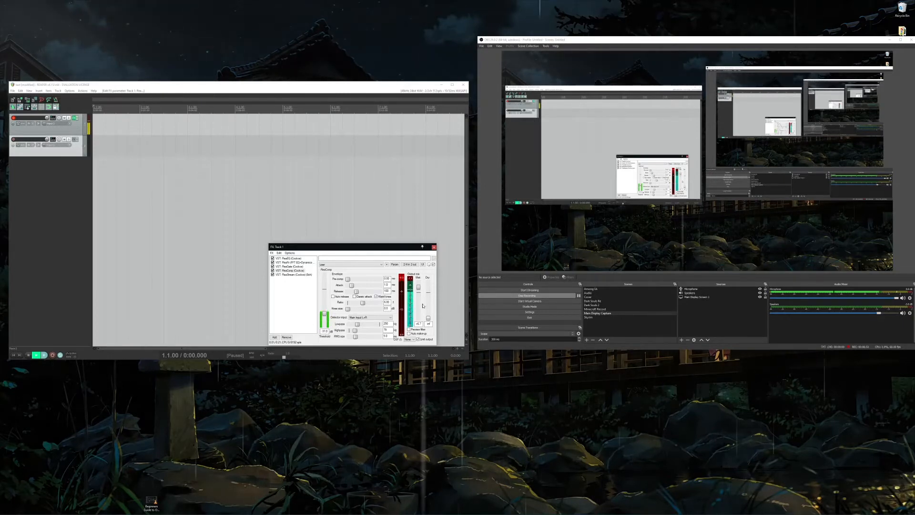
pyautogui.click(380, 265)
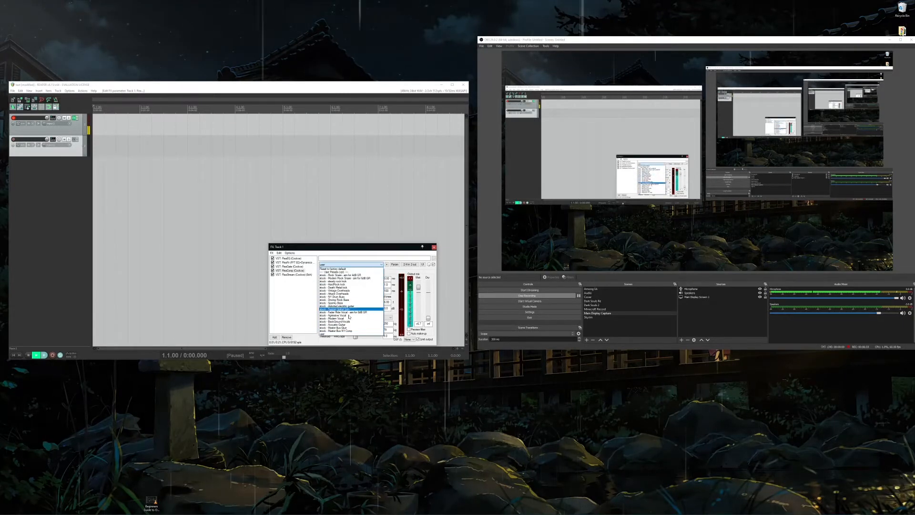
pyautogui.click(374, 307)
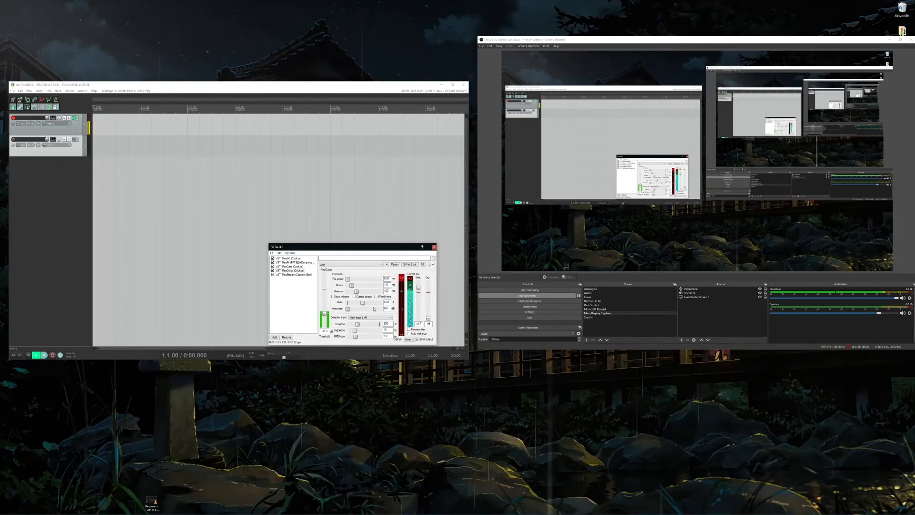
# - Check ReaStream's local broadcast sending on the track, and its receiving settings in the Microphone source's VST filter in OBS
pyautogui.click(292, 276)
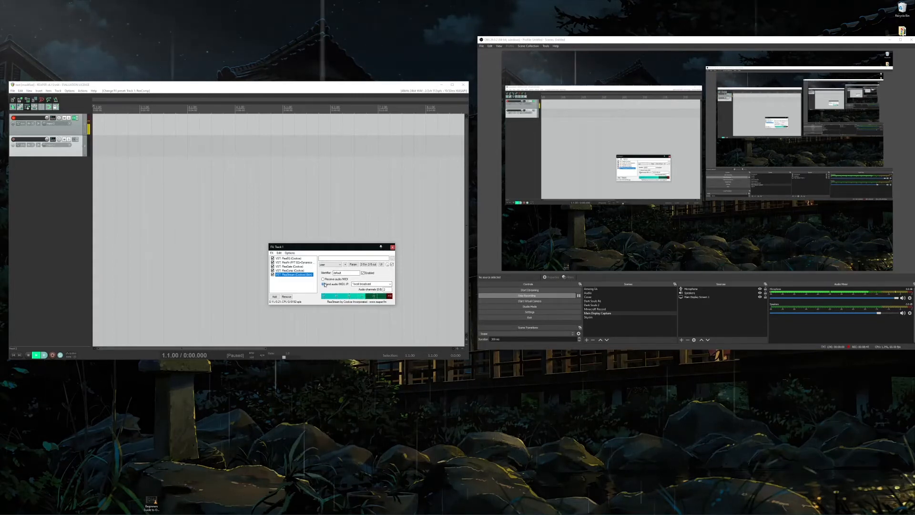
pyautogui.click(390, 285)
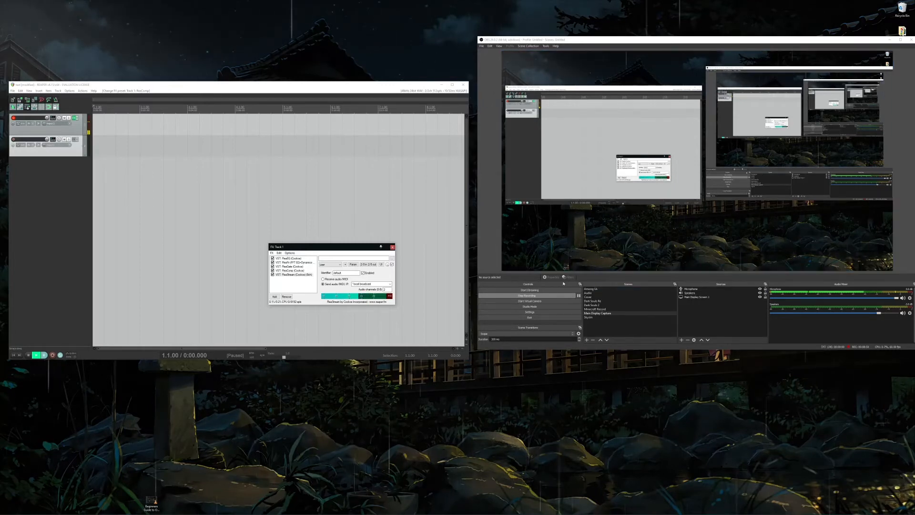
pyautogui.click(697, 289)
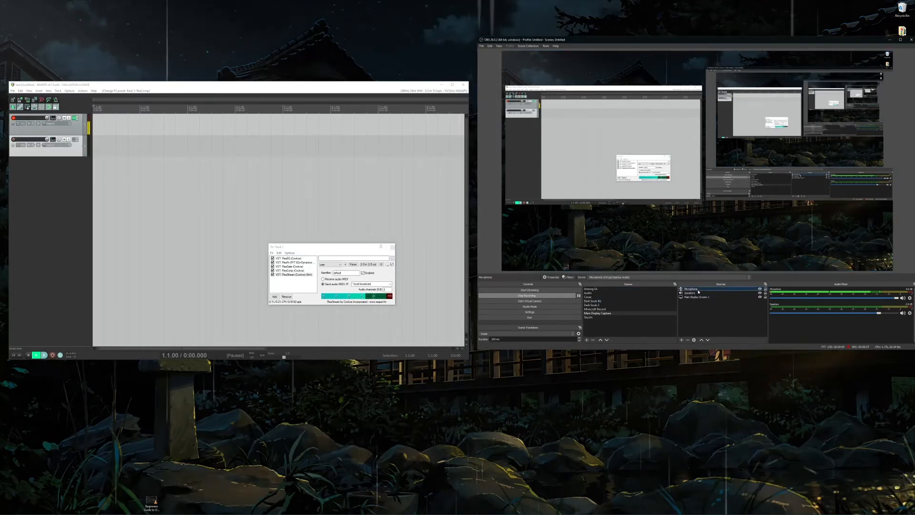
pyautogui.click(568, 277)
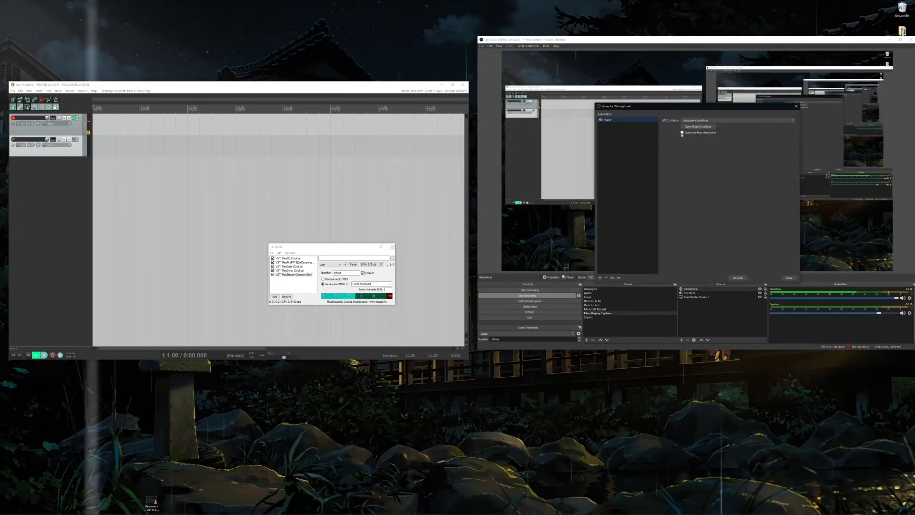
pyautogui.click(702, 126)
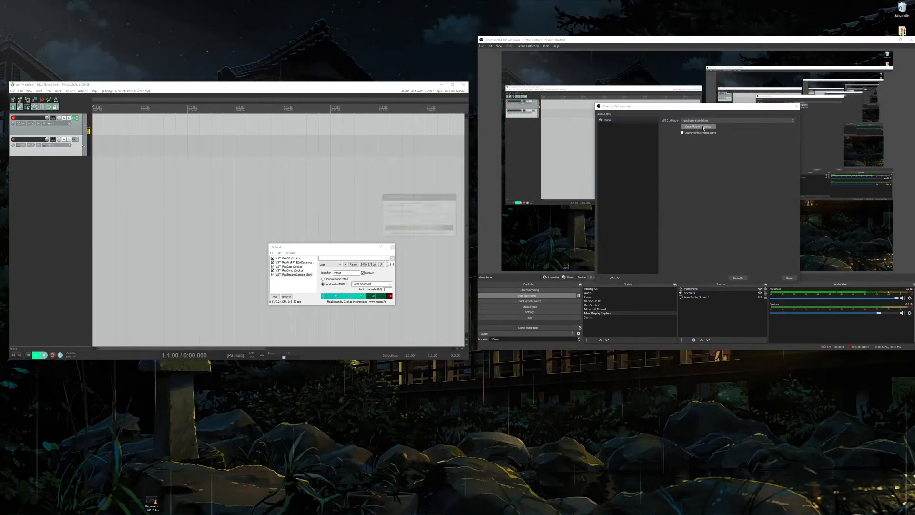
pyautogui.moveTo(420, 199); pyautogui.dragTo(439, 247)
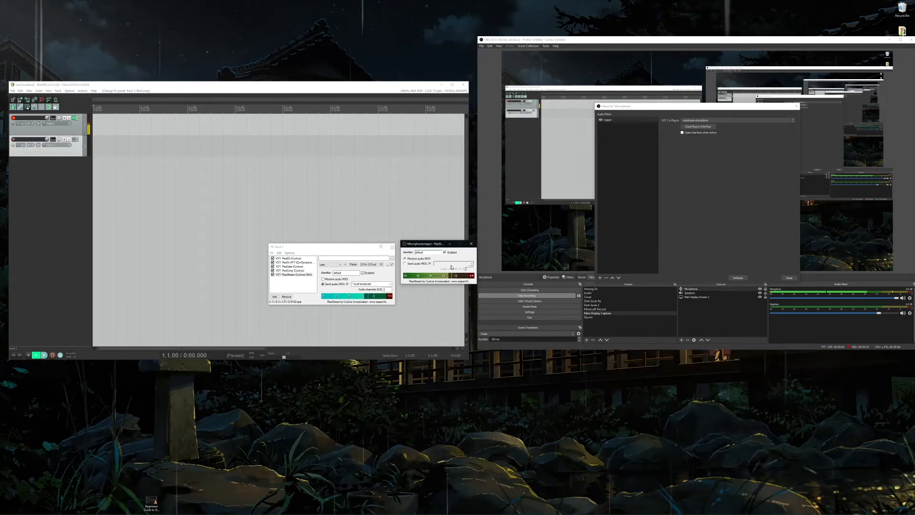
pyautogui.click(474, 245)
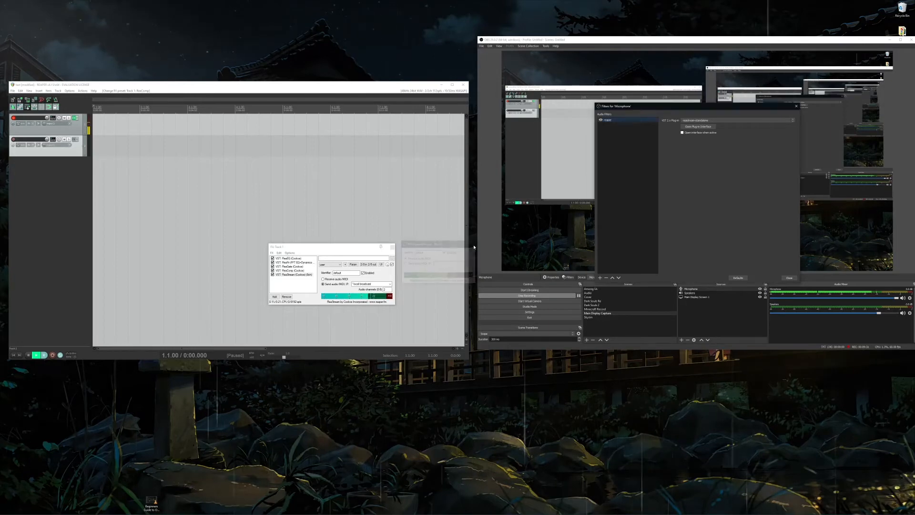
pyautogui.click(600, 278)
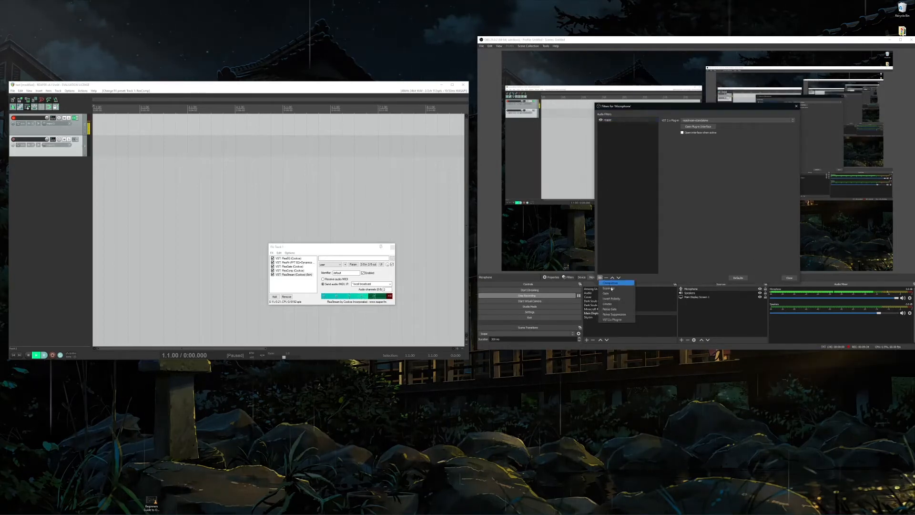
pyautogui.click(613, 320)
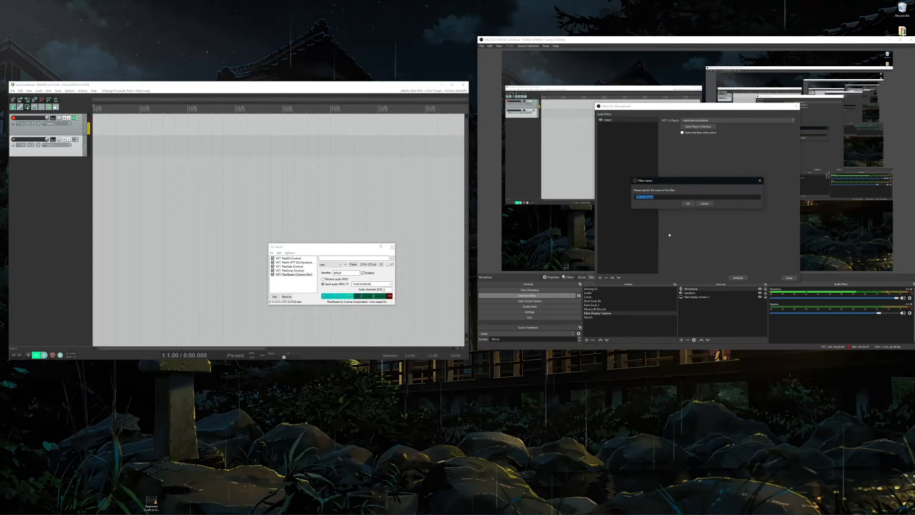
pyautogui.click(703, 203)
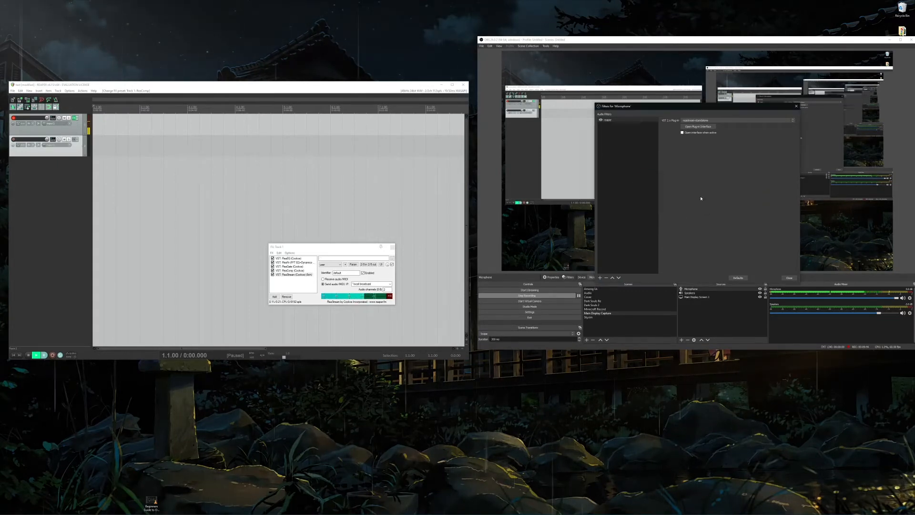
# - Review the Microphone filter's VST plug-in selection and ReaStream interface, and close the filters window
pyautogui.click(700, 122)
pyautogui.click(700, 122)
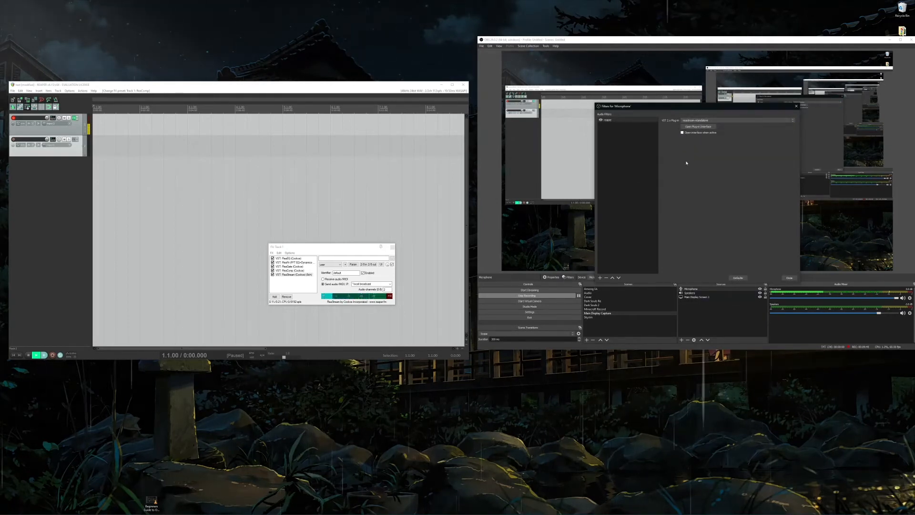
pyautogui.click(701, 127)
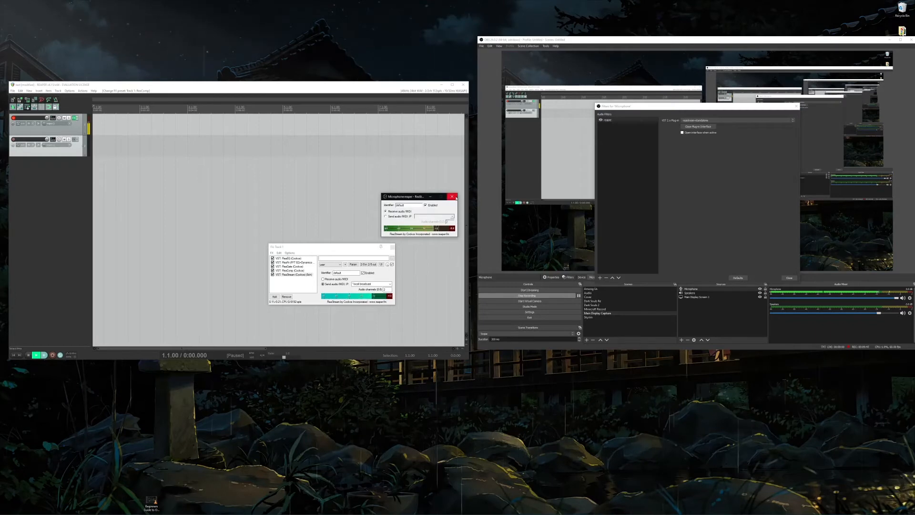
pyautogui.click(455, 198)
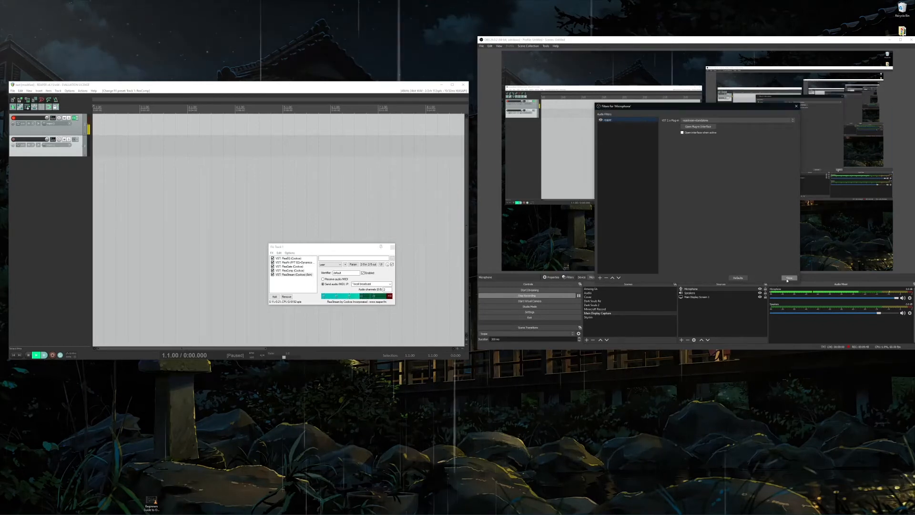
pyautogui.click(789, 279)
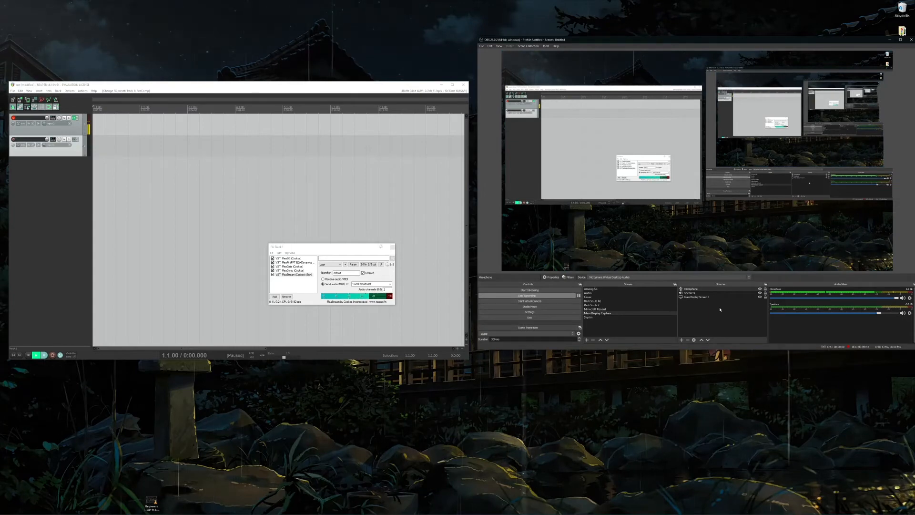
# - Switch to REAPER, move the track's FX window up over the arrange area, and turn off repeat
pyautogui.click(299, 283)
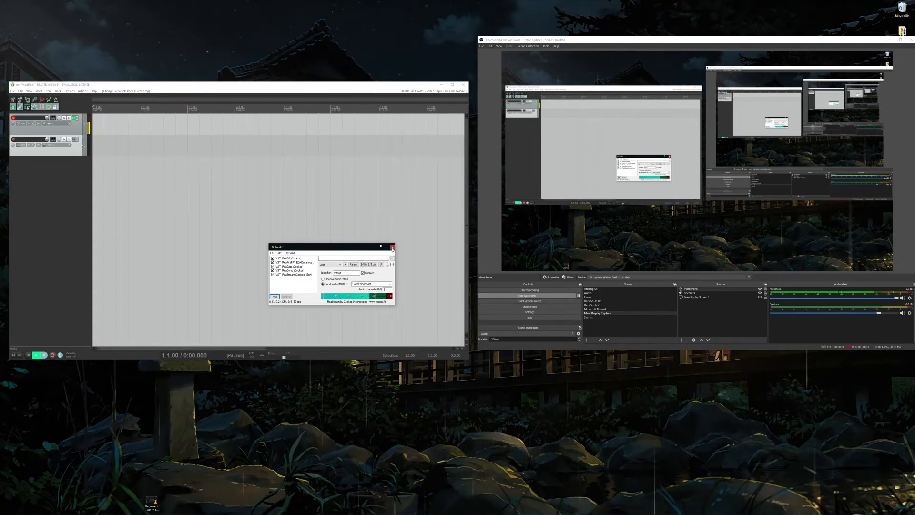
pyautogui.moveTo(352, 249); pyautogui.dragTo(376, 196)
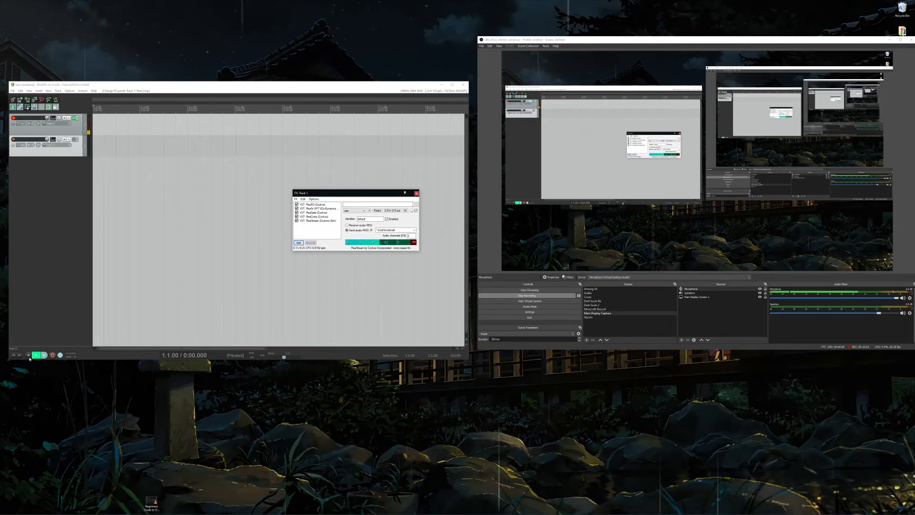
pyautogui.click(60, 355)
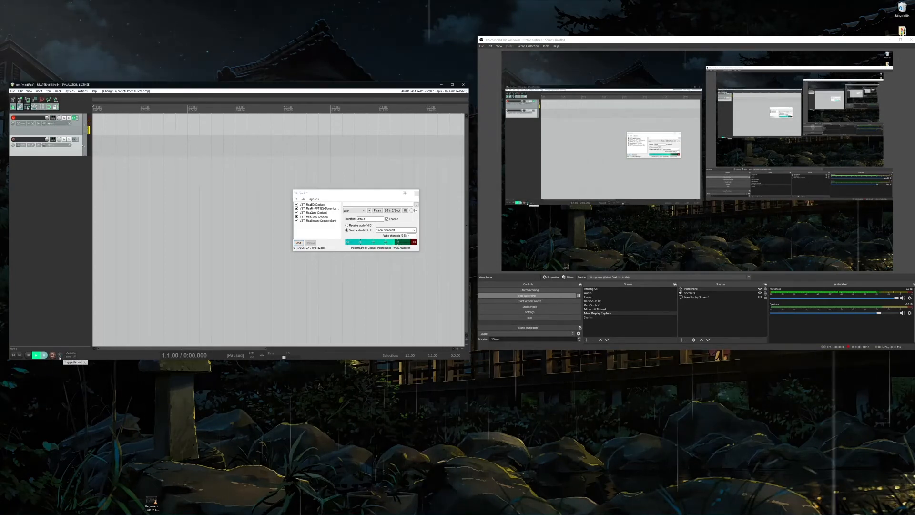
# - Show ReaEQ in the track's FX window and remove the second track from the project
pyautogui.click(312, 204)
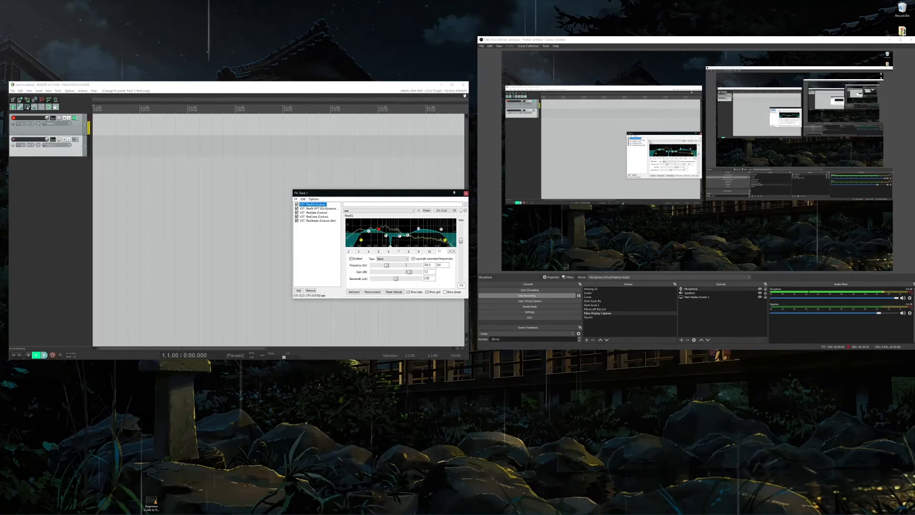
pyautogui.rightClick(107, 125)
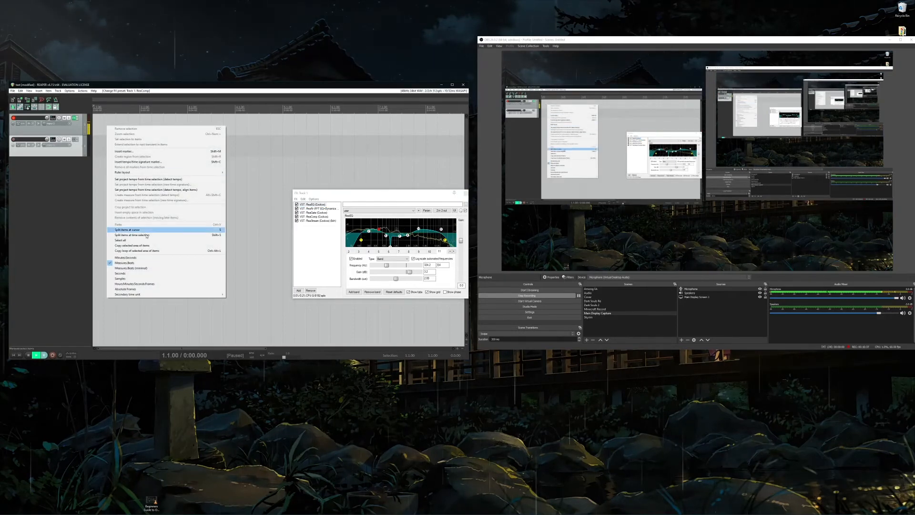
pyautogui.click(62, 218)
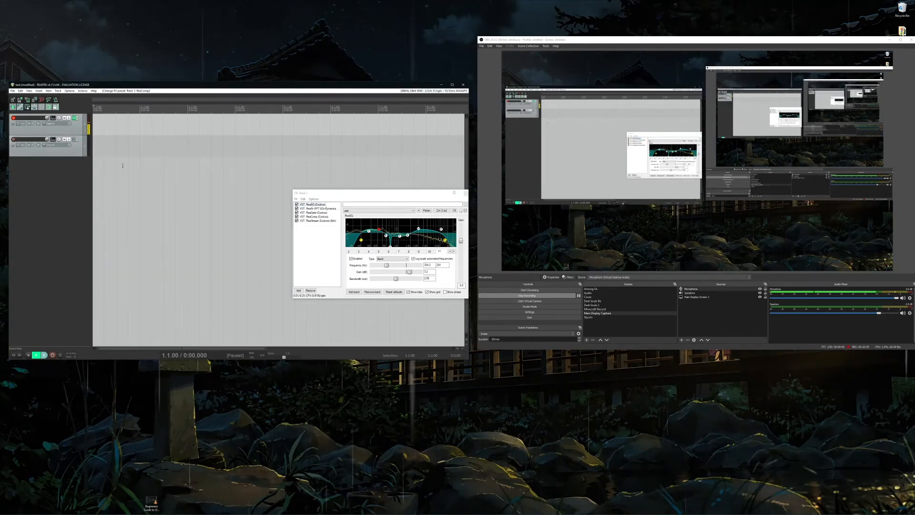
pyautogui.rightClick(80, 148)
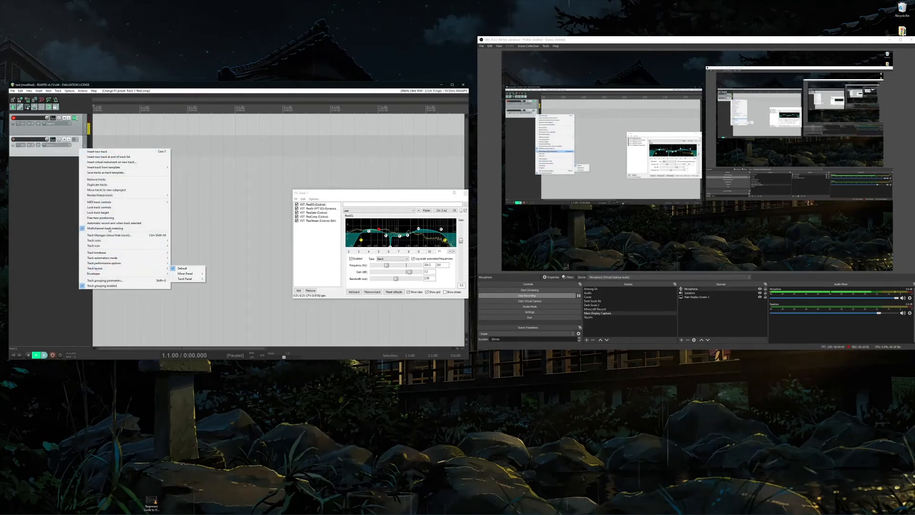
pyautogui.click(115, 181)
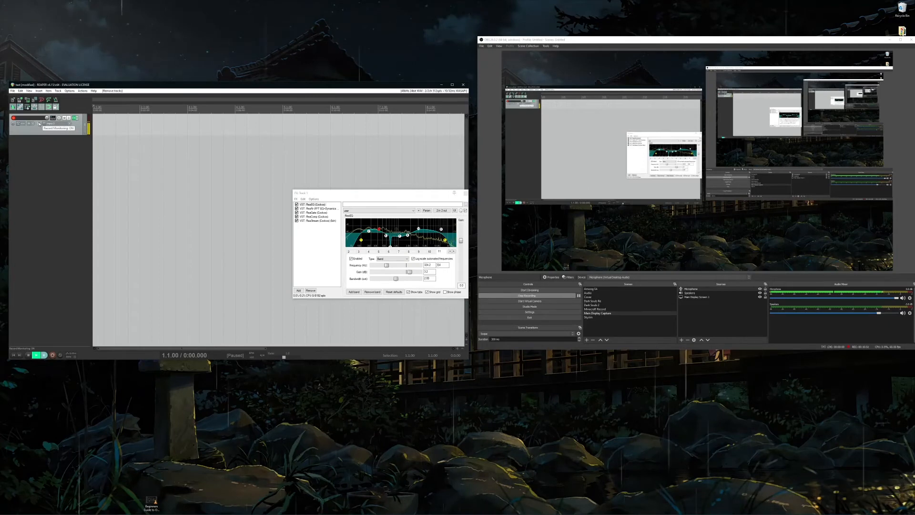
# - Review the ReaStream settings on the remaining track and close its FX window
pyautogui.click(305, 220)
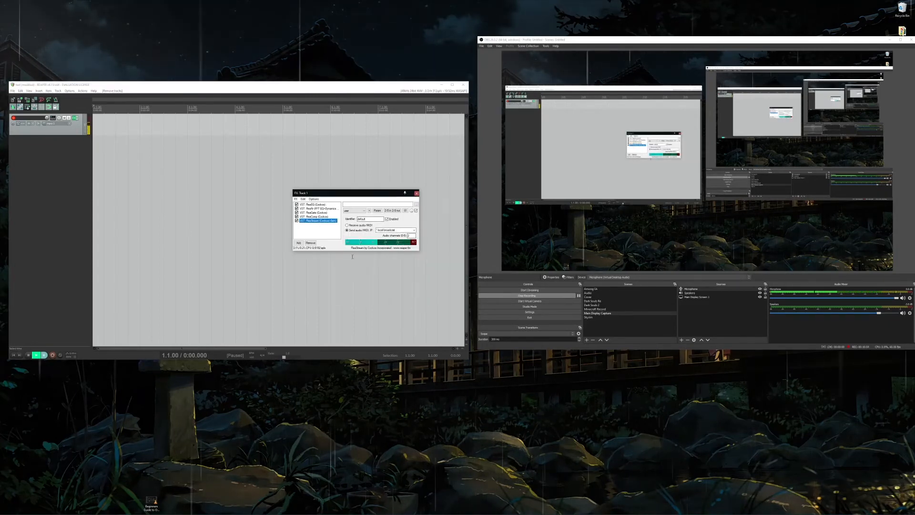
pyautogui.rightClick(33, 125)
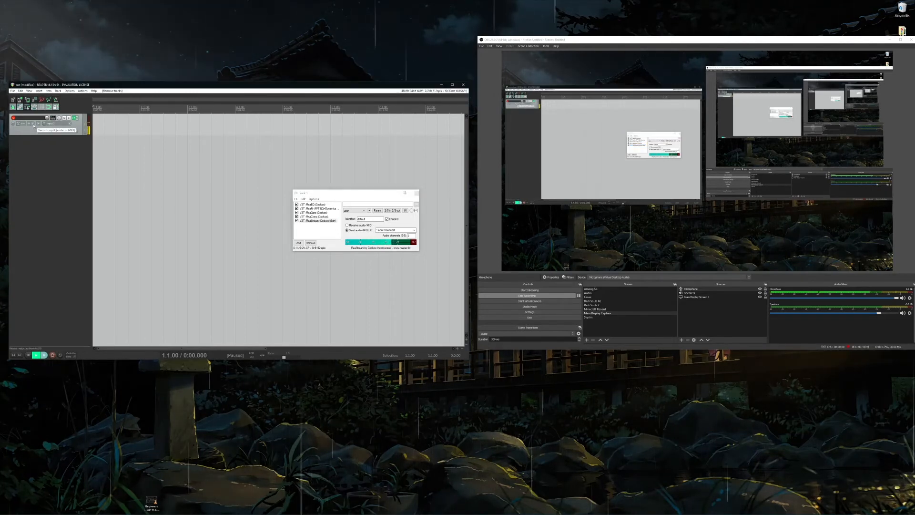
pyautogui.click(18, 148)
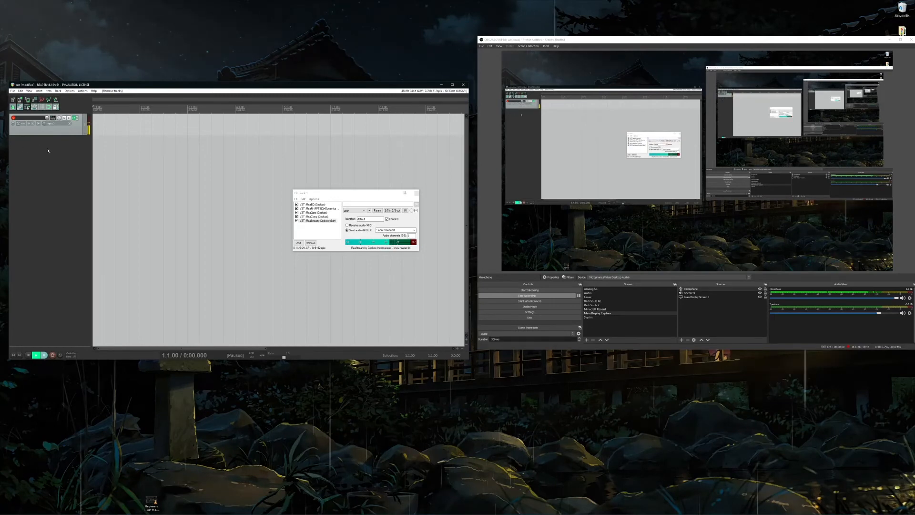
pyautogui.click(417, 193)
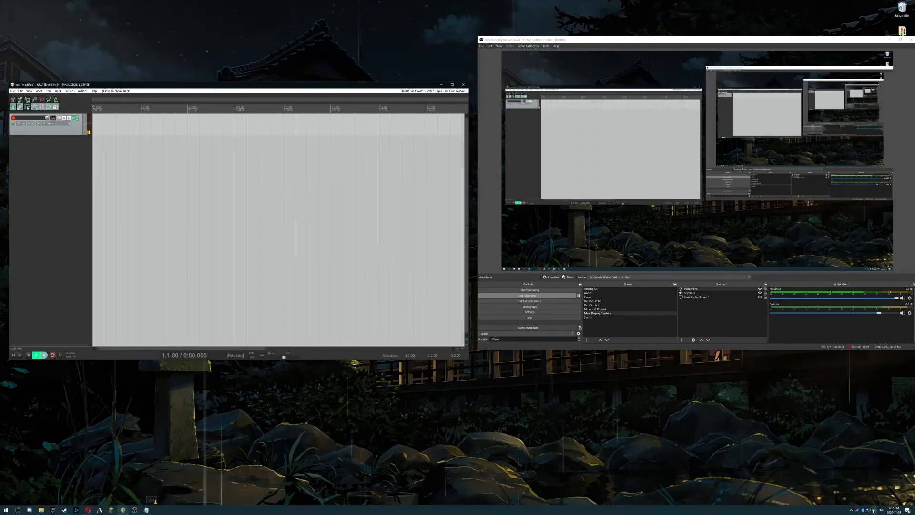
# - Open the Sound Control Panel from the Windows sound settings and place its dialog over the lower part of REAPER's arrange area
pyautogui.rightClick(875, 511)
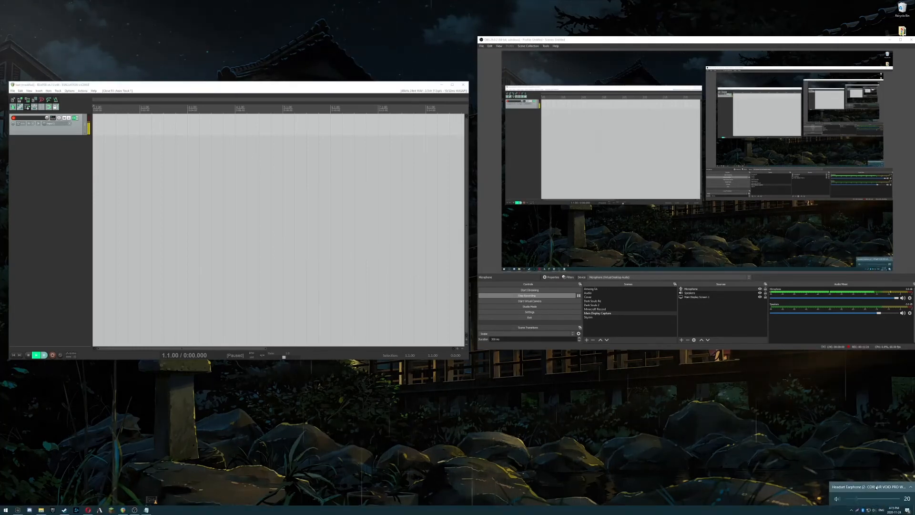
pyautogui.rightClick(875, 511)
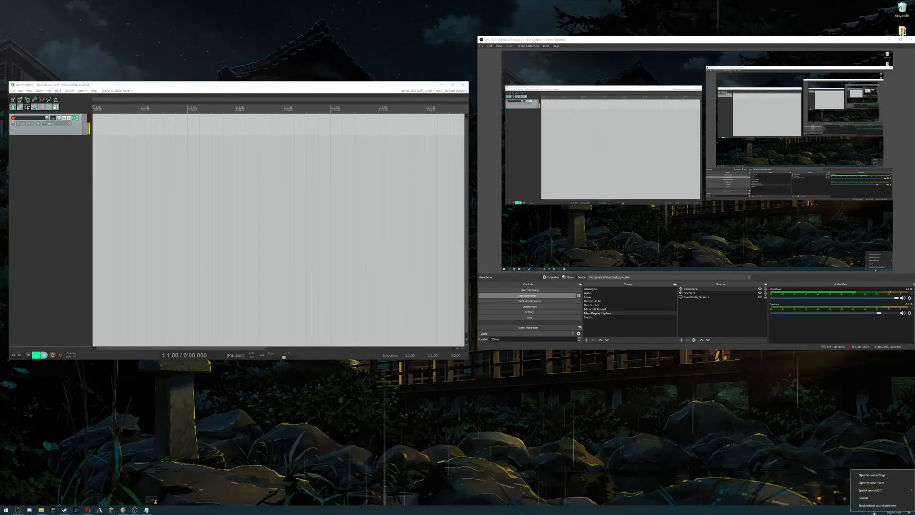
pyautogui.click(881, 476)
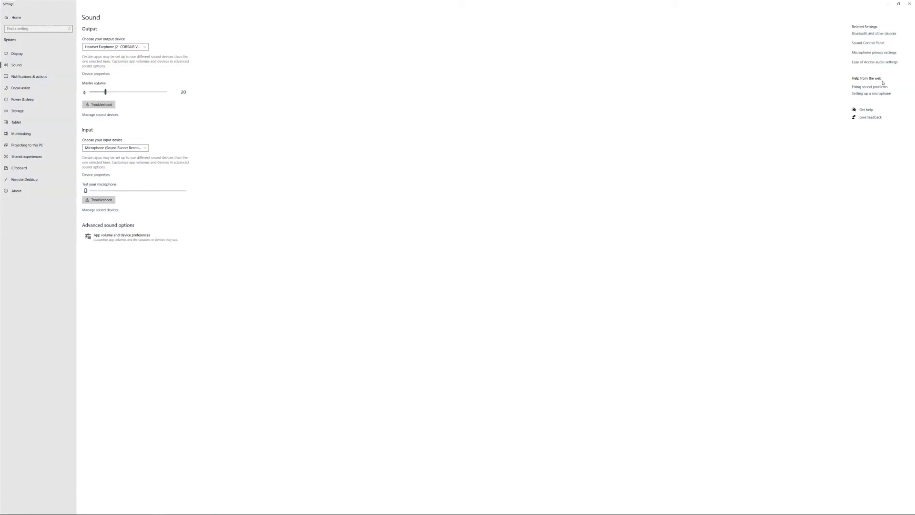
pyautogui.click(871, 44)
pyautogui.click(890, 5)
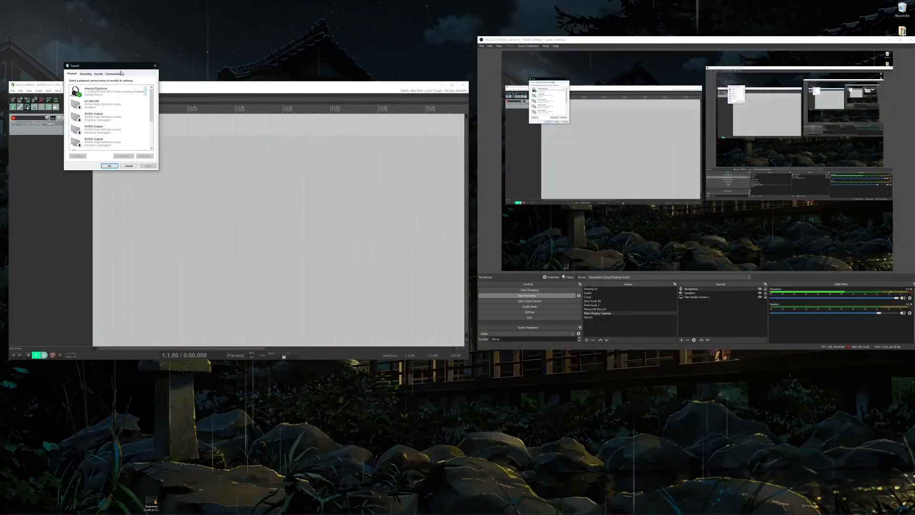
pyautogui.moveTo(120, 65); pyautogui.dragTo(425, 236)
# - Check the default format in the Headset Earphone playback device's advanced properties, then close the properties
pyautogui.scroll(-2, 423, 265)
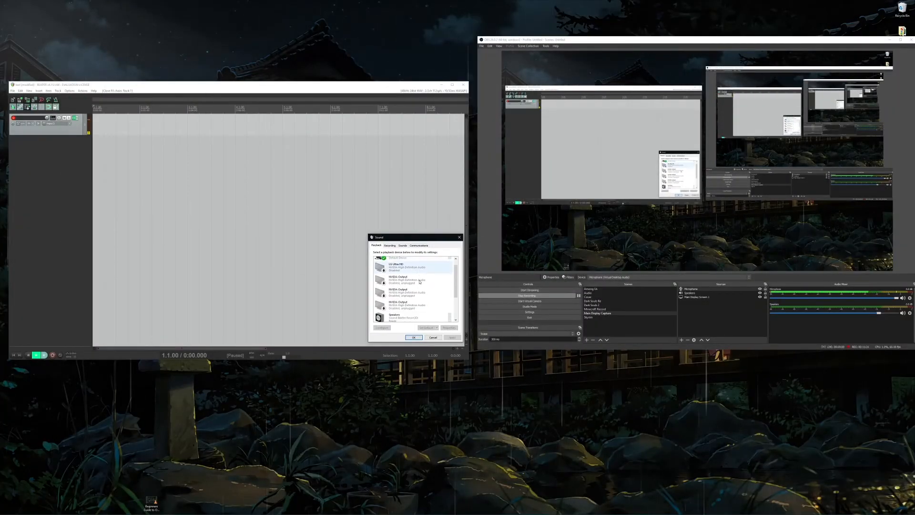
pyautogui.scroll(1, 423, 265)
pyautogui.scroll(1, 458, 264)
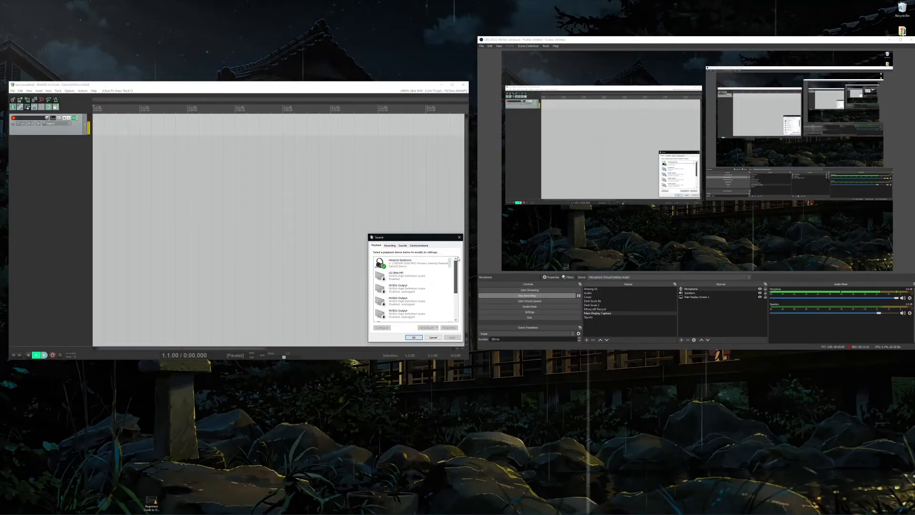
pyautogui.rightClick(391, 261)
pyautogui.click(405, 293)
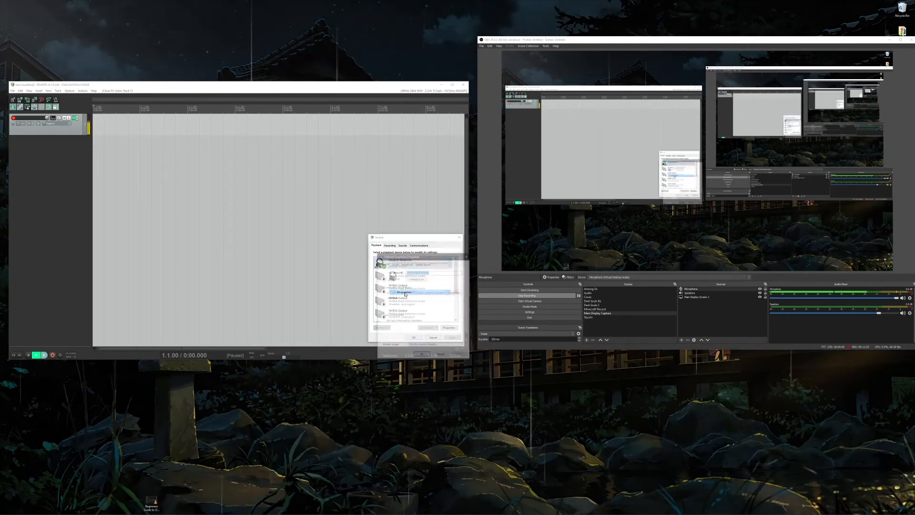
pyautogui.click(406, 264)
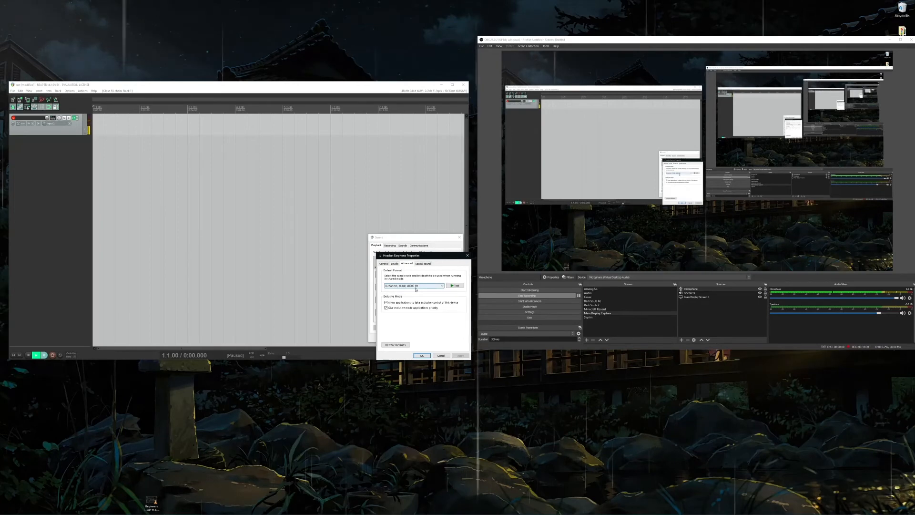
pyautogui.click(427, 356)
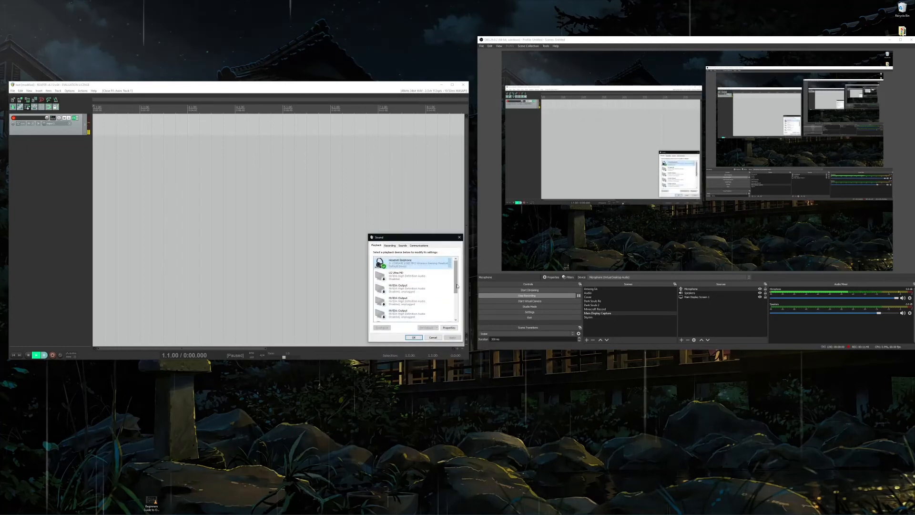
# - Look through the playback devices, comparing the Virtual Desktop Audio speakers with the default Headset Earphone
pyautogui.scroll(-5, 457, 286)
pyautogui.click(422, 320)
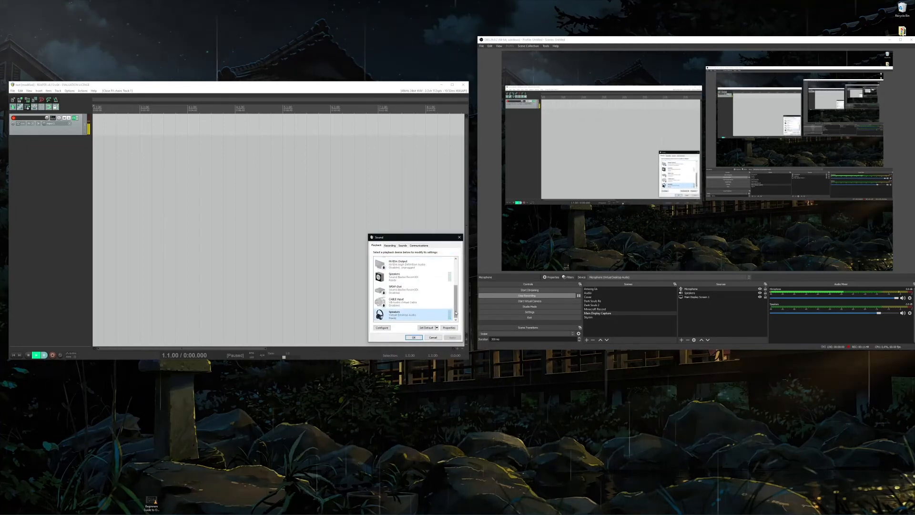
pyautogui.moveTo(456, 313); pyautogui.dragTo(460, 262)
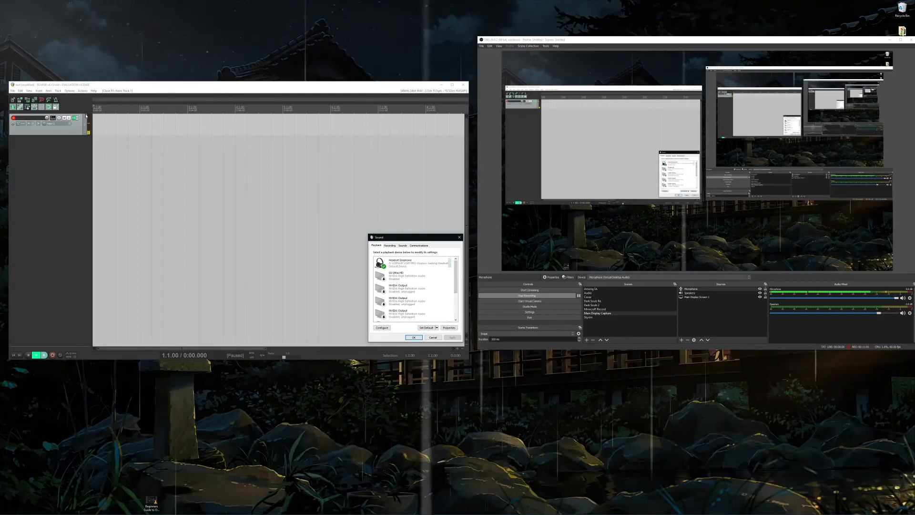
pyautogui.scroll(-5, 427, 317)
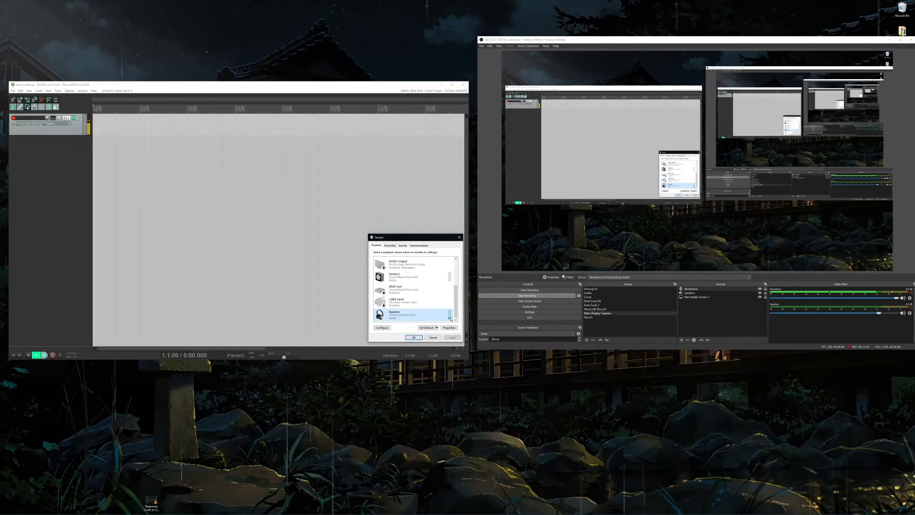
pyautogui.scroll(5, 444, 261)
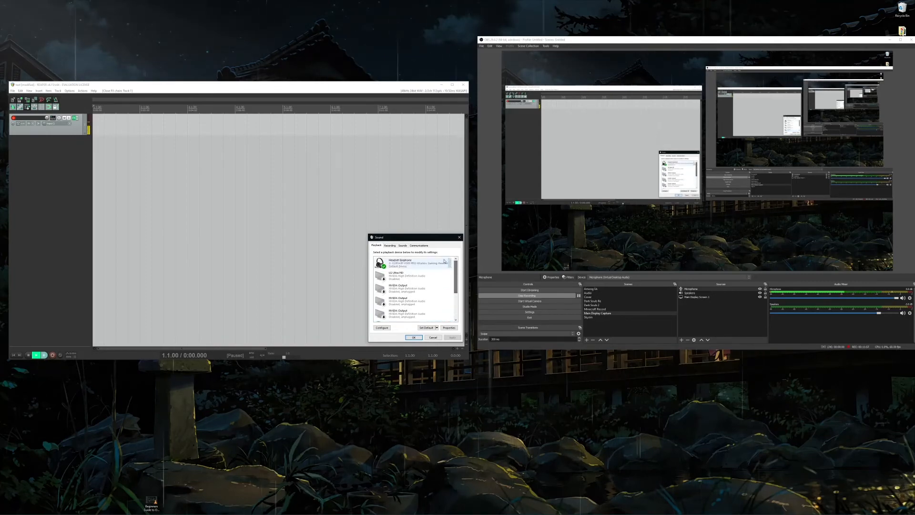
# - Set the Sound Blaster microphone's default recording format to 2 channel, 16 bit, 48000 Hz (DVD Quality) and review its levels
pyautogui.click(390, 245)
pyautogui.rightClick(402, 287)
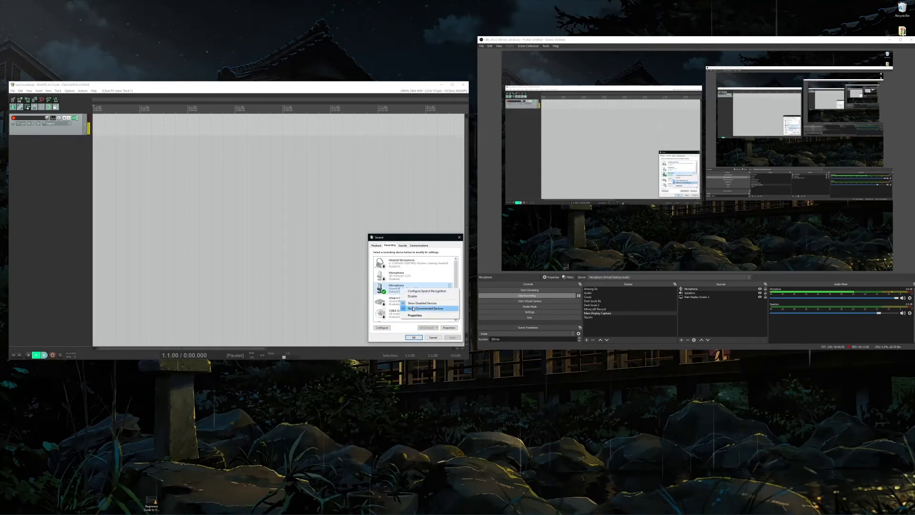
pyautogui.click(414, 315)
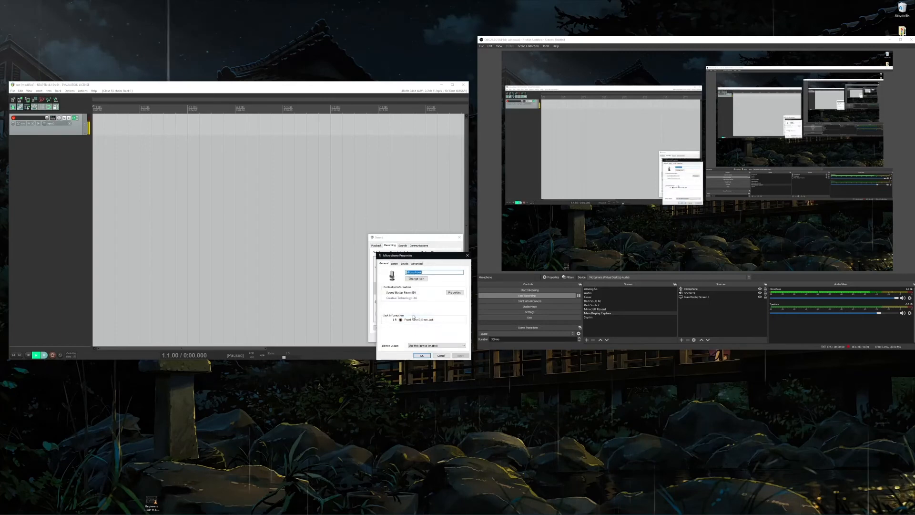
pyautogui.click(418, 263)
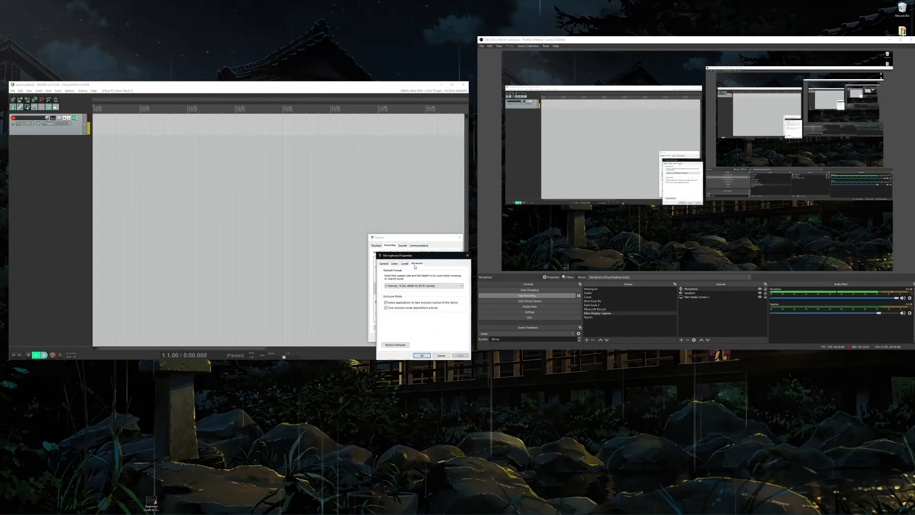
pyautogui.click(396, 286)
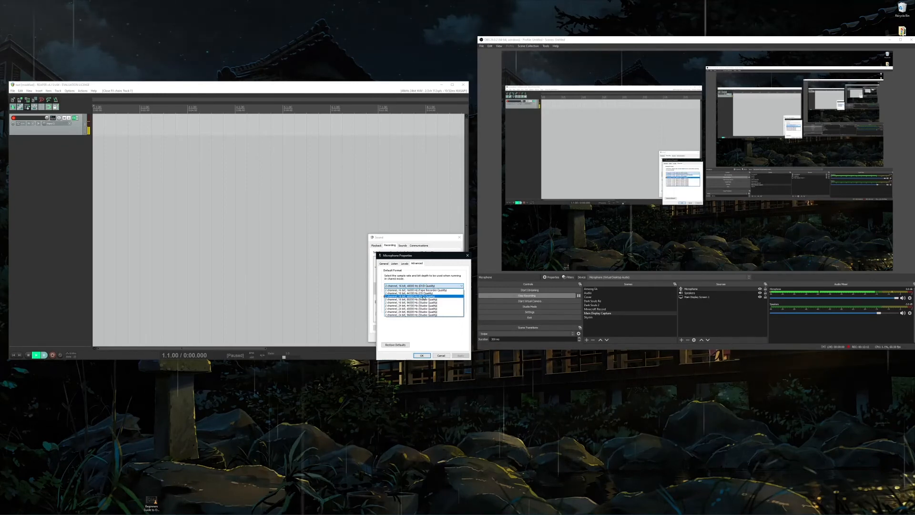
pyautogui.click(424, 296)
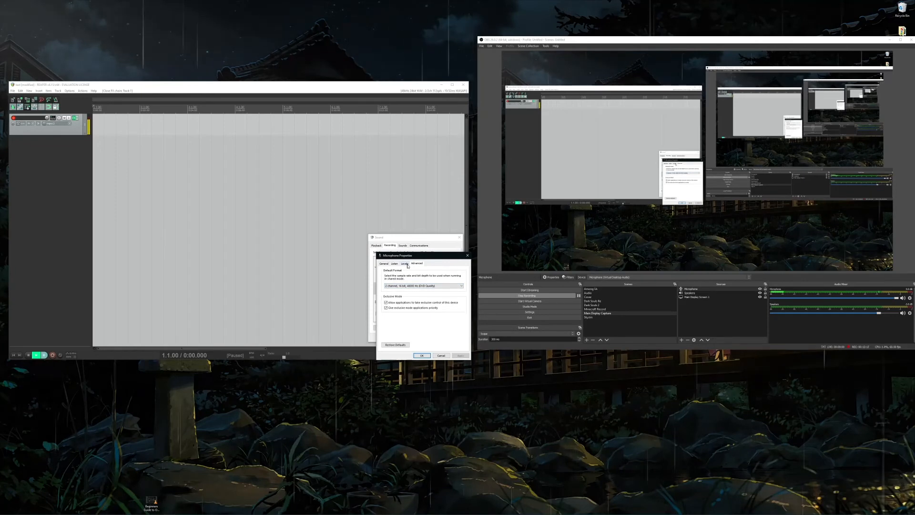
pyautogui.click(408, 266)
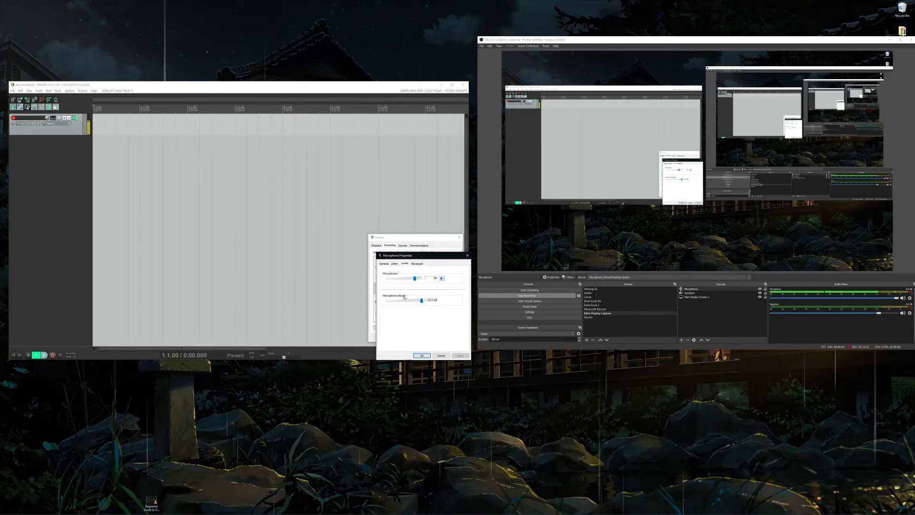
pyautogui.click(427, 357)
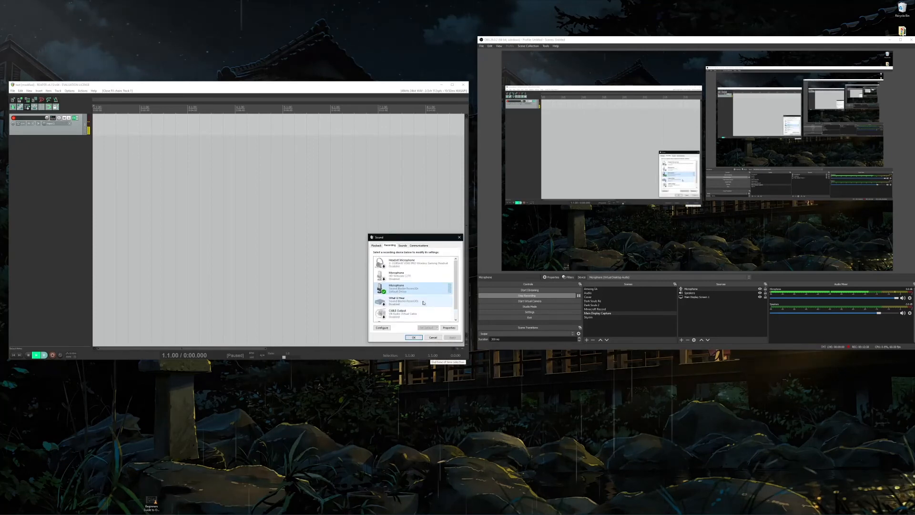
# - Check the default format options and levels of the Virtual Desktop Audio microphone, then close its properties and the Sound dialog
pyautogui.scroll(-1, 412, 315)
pyautogui.rightClick(417, 319)
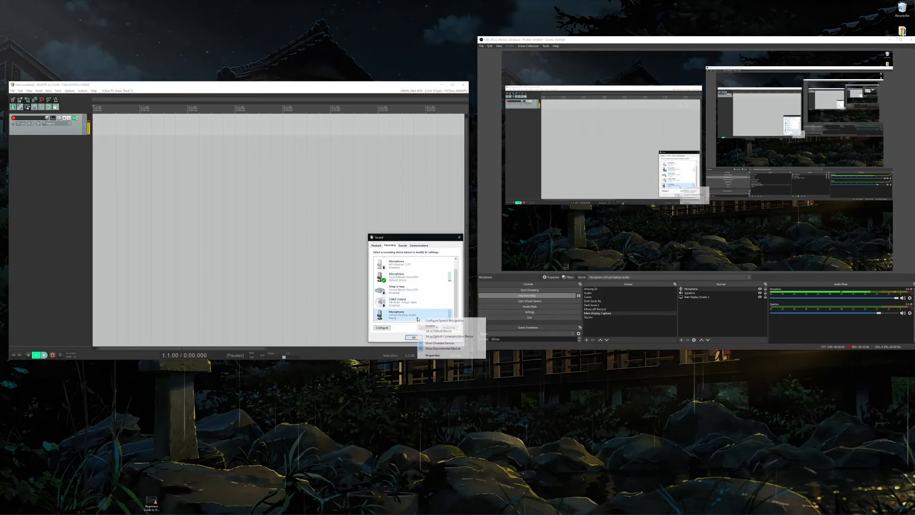
pyautogui.click(433, 355)
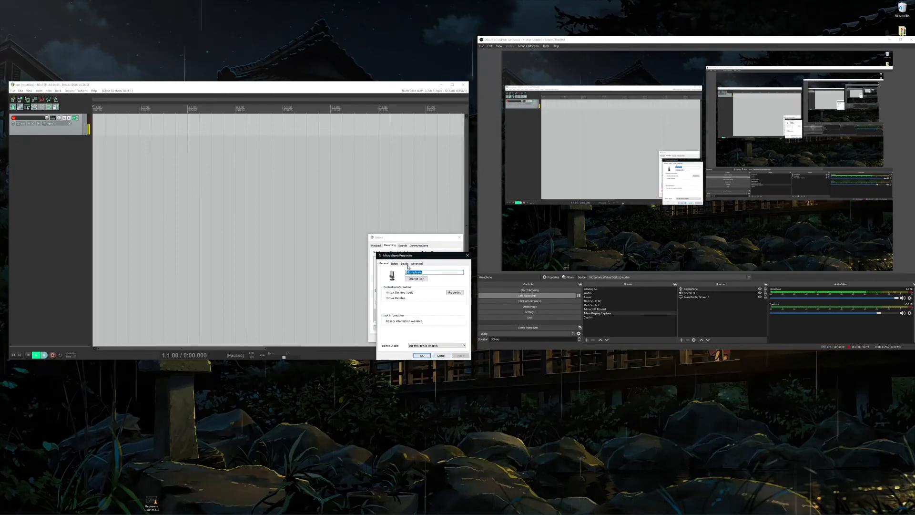
pyautogui.click(420, 265)
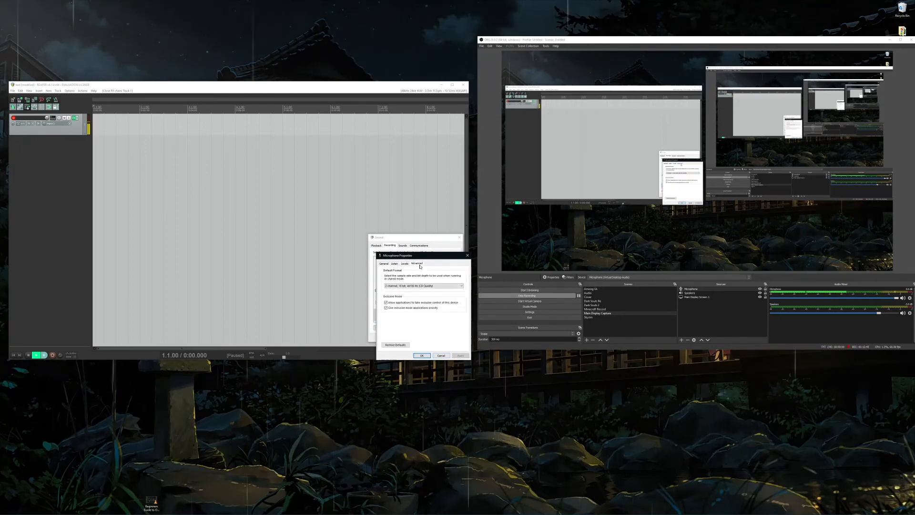
pyautogui.click(411, 285)
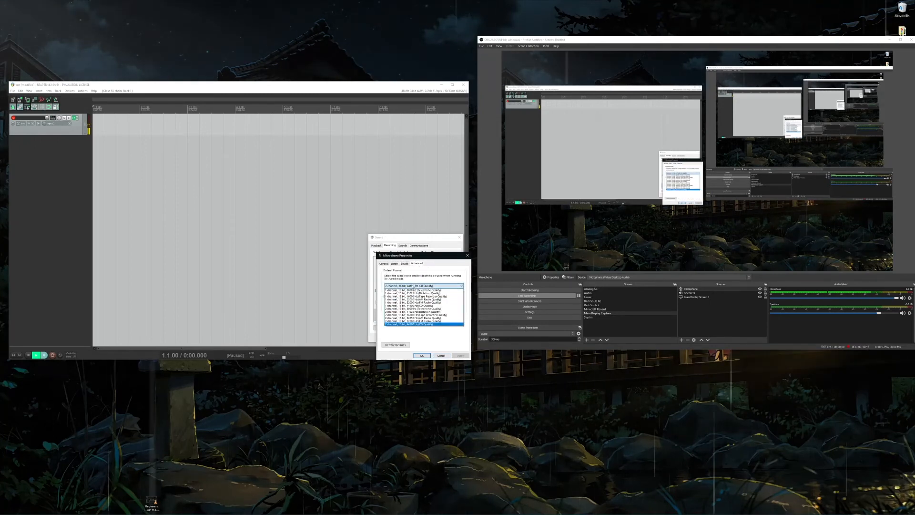
pyautogui.click(412, 285)
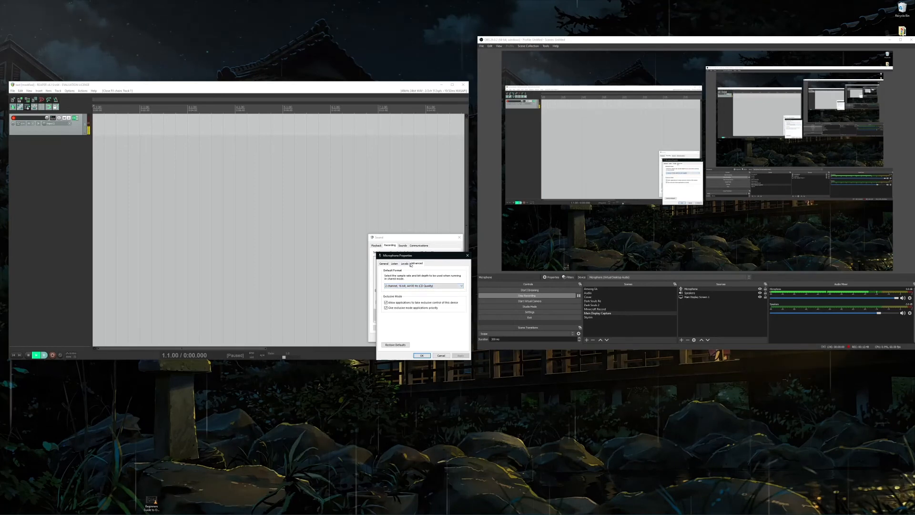
pyautogui.click(404, 263)
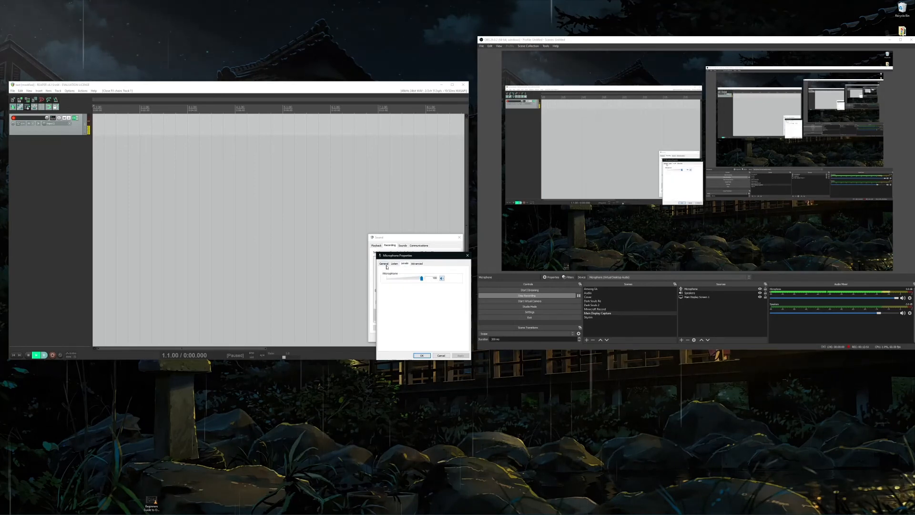
pyautogui.click(467, 255)
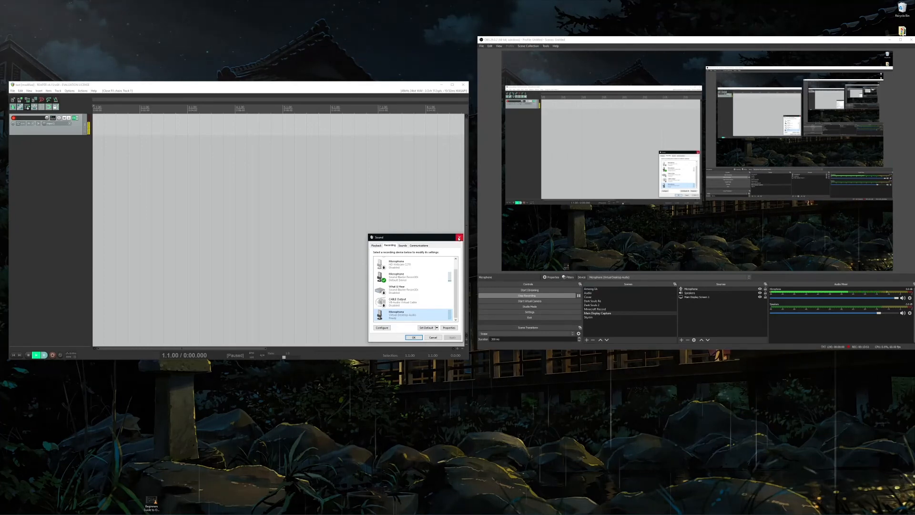
pyautogui.click(338, 187)
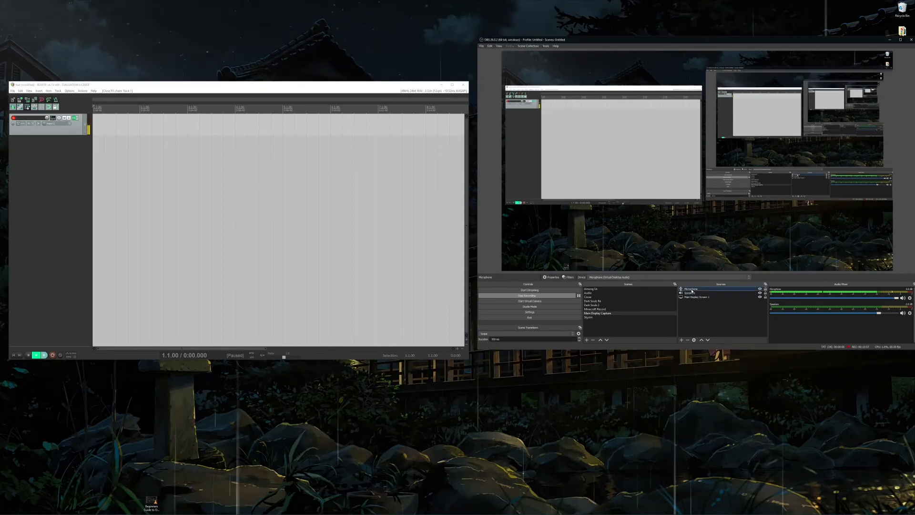
# - Switch to OBS and review the Microphone source's ReaStream filter and the available filter types, including VST 2.x Plug-in, then close the filters
pyautogui.click(568, 277)
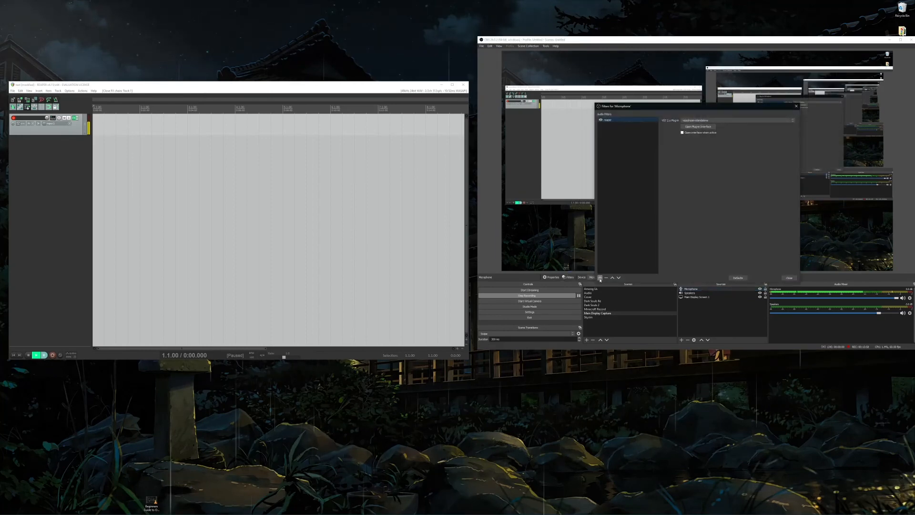
pyautogui.click(600, 277)
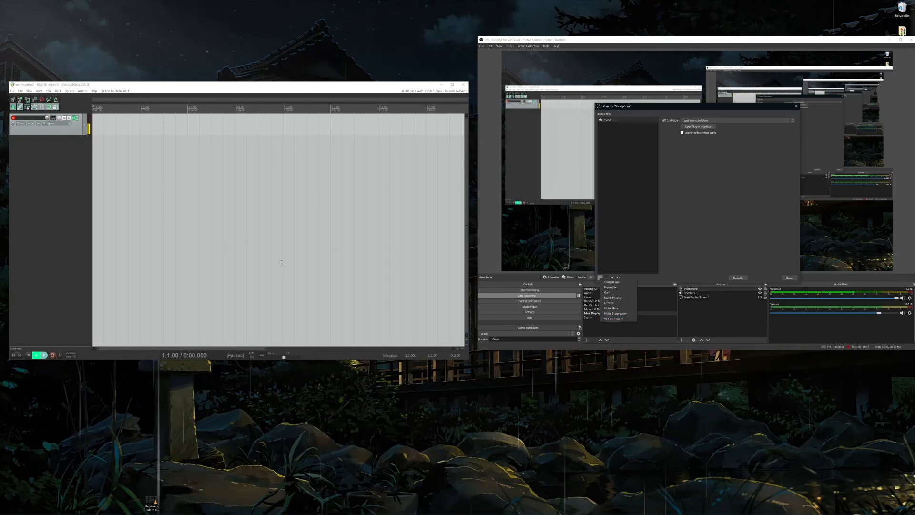
pyautogui.click(734, 234)
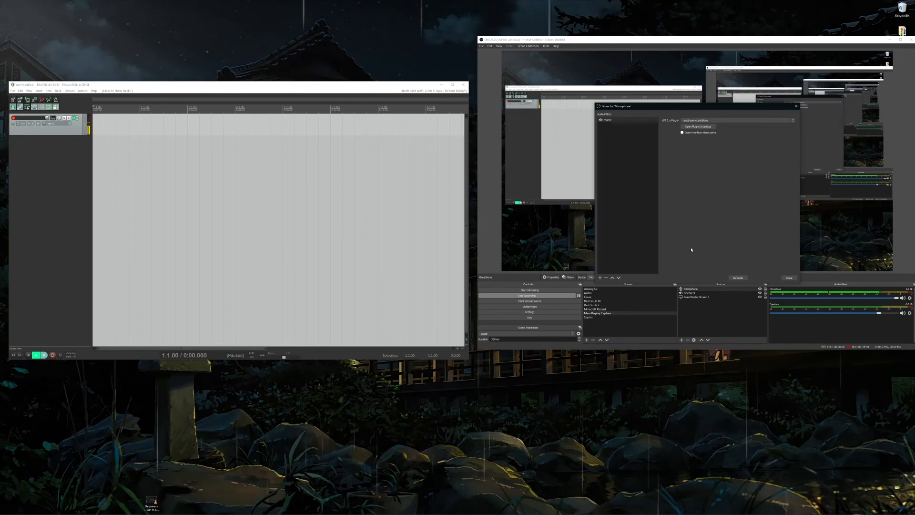
pyautogui.click(601, 278)
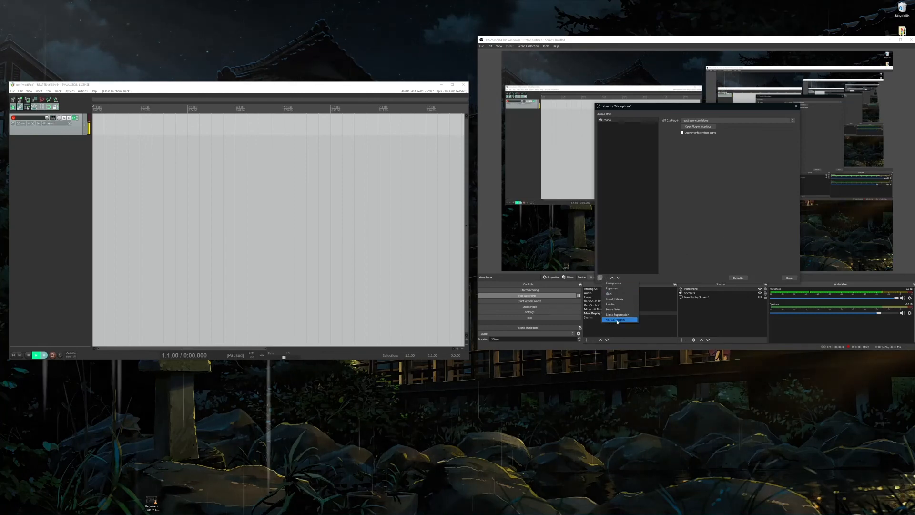
pyautogui.click(702, 146)
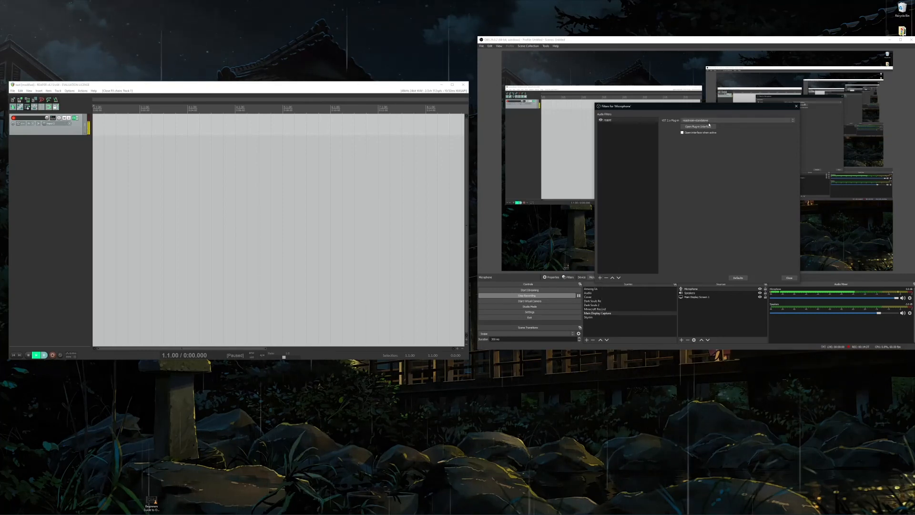
pyautogui.click(601, 277)
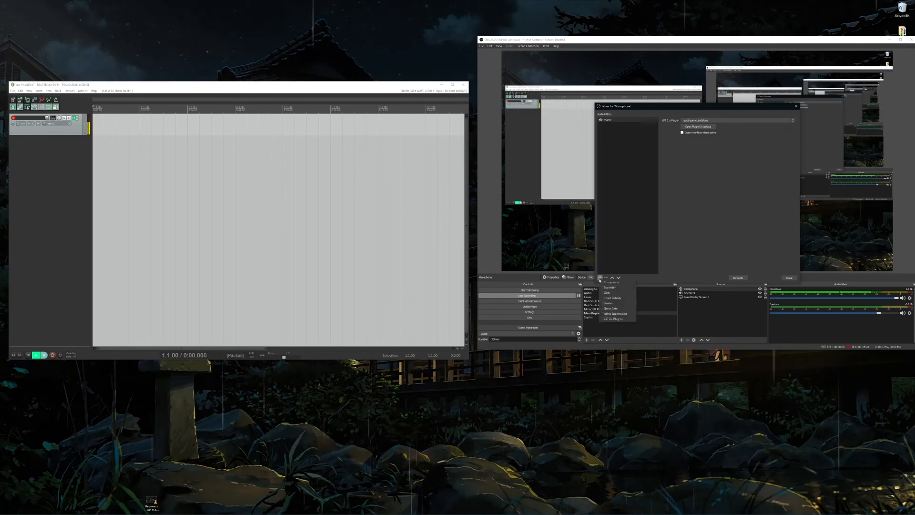
pyautogui.click(618, 234)
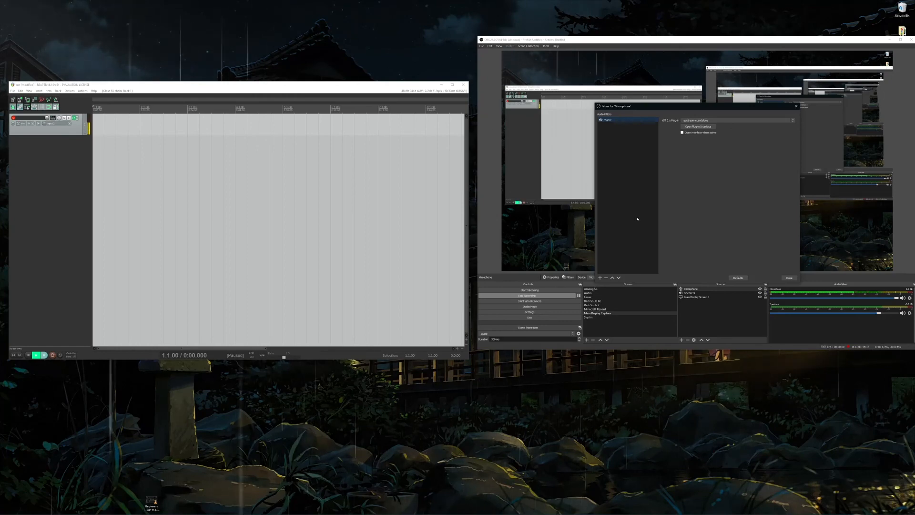
pyautogui.click(601, 278)
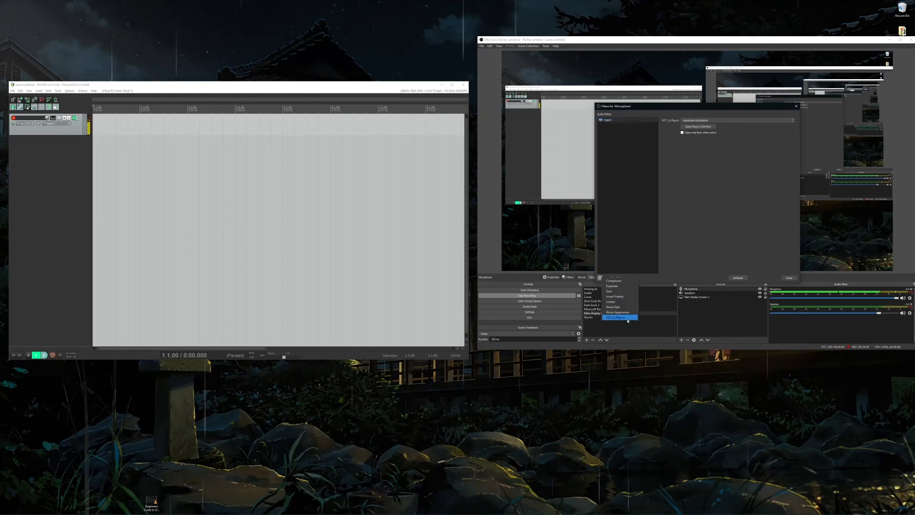
pyautogui.click(688, 234)
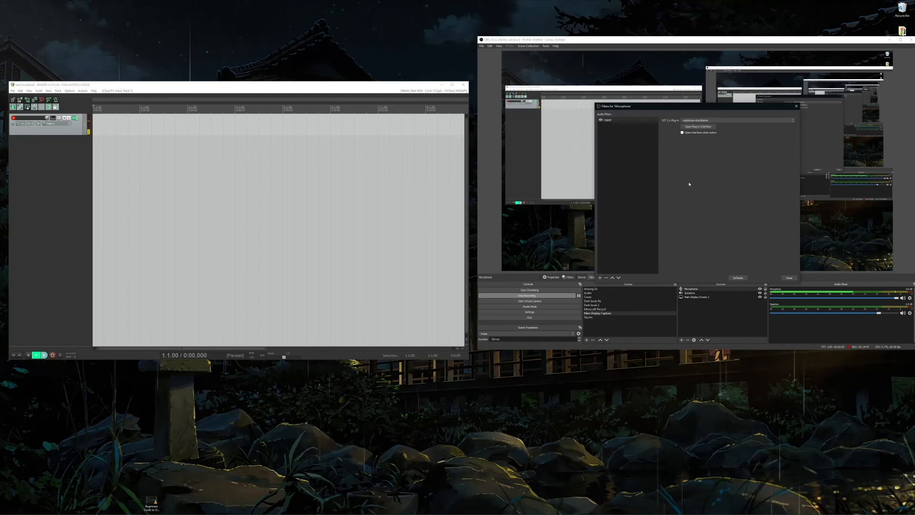
pyautogui.click(790, 279)
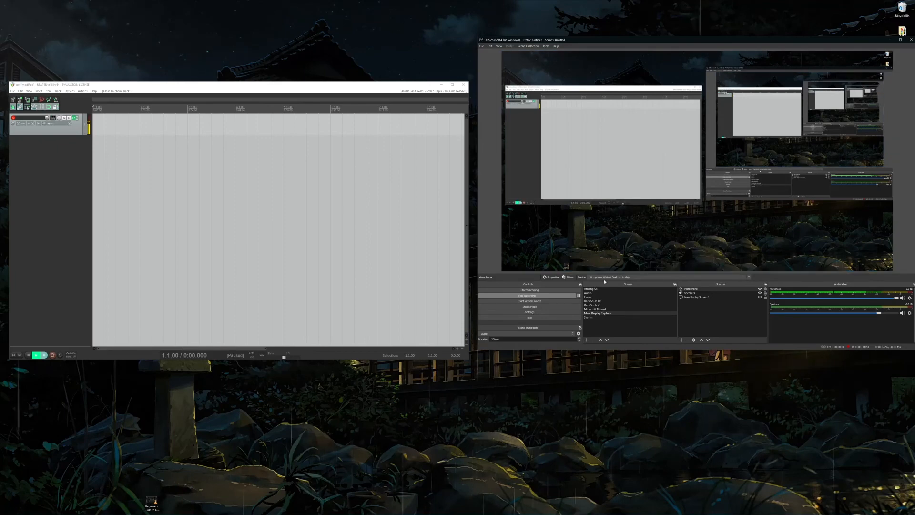